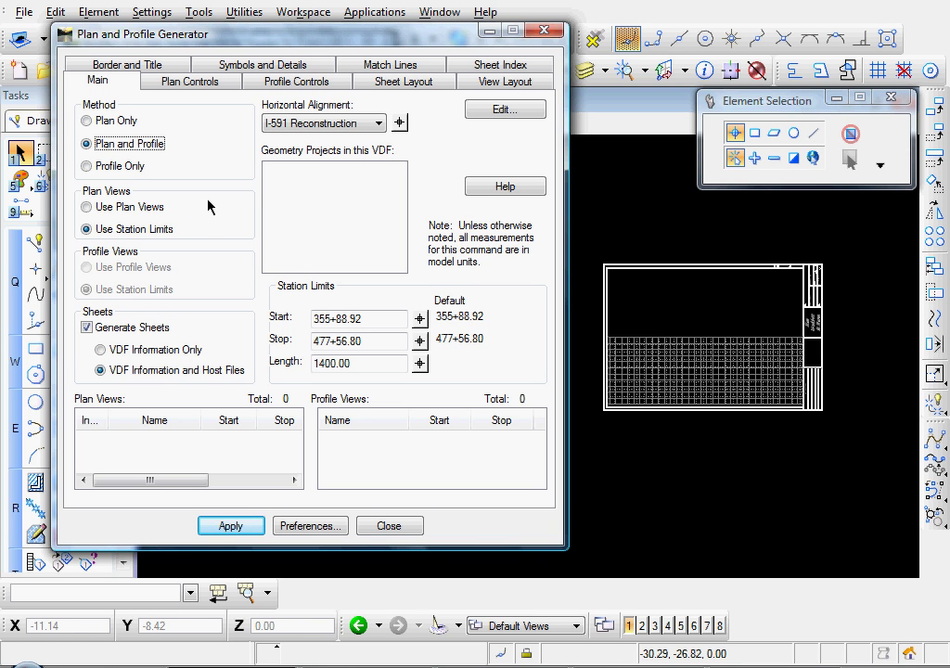
- Set the generator method to Plan Only and switch off Generate Sheets
left_click(87, 122)
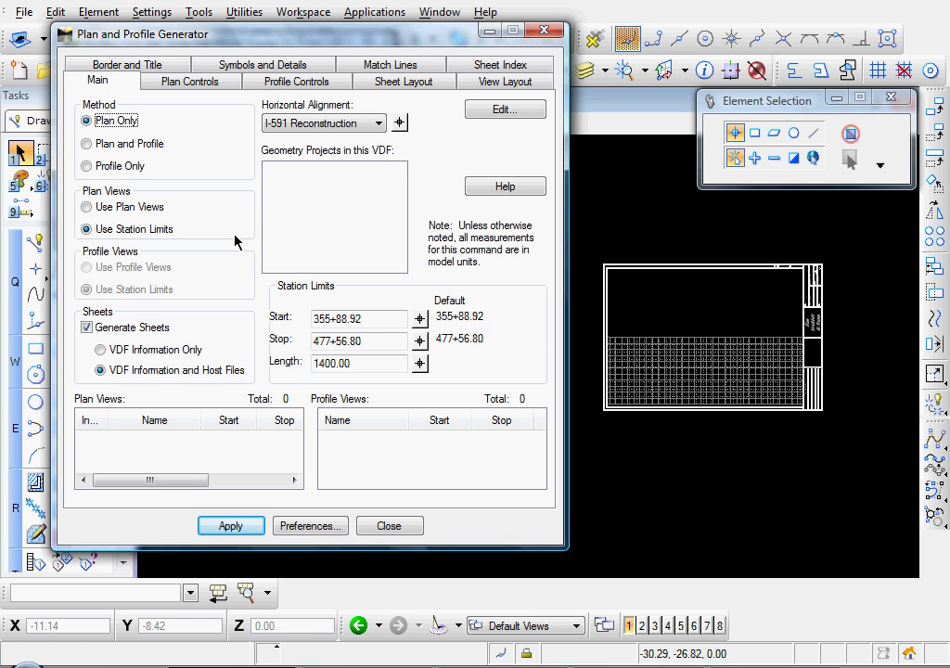
left_click(87, 328)
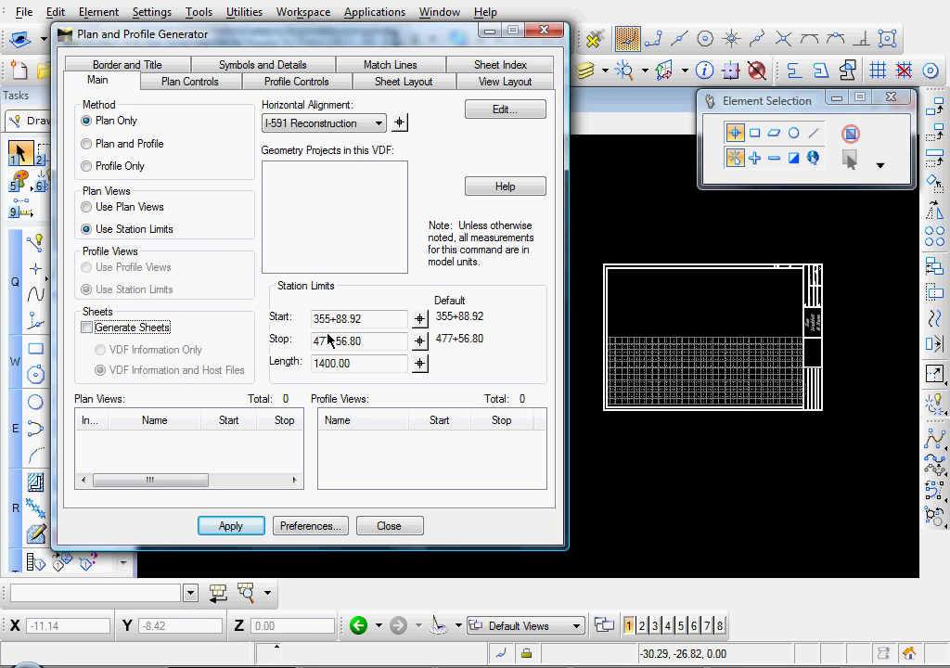
- Set the station limits to start 355+50 and stop 425+00
left_click_drag(376, 318, 310, 322)
type("3")
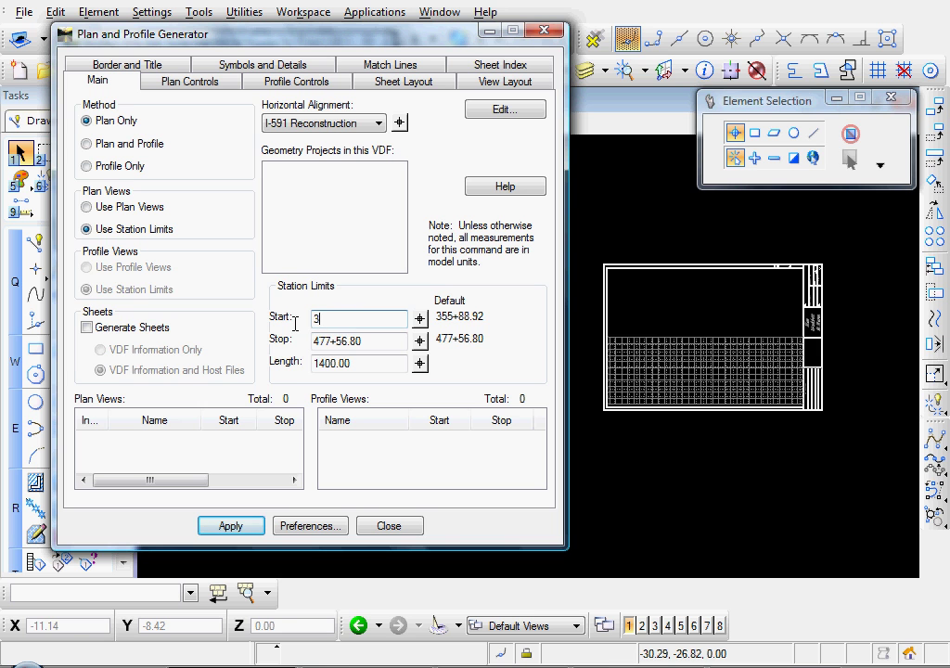
type("55+50")
key("Tab")
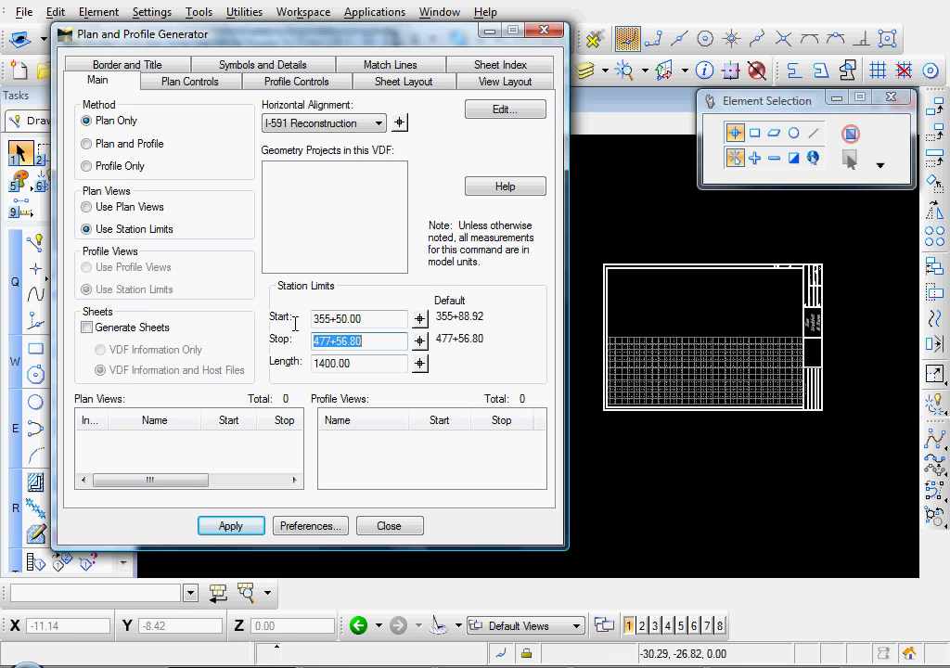
type("425+00")
key("Tab")
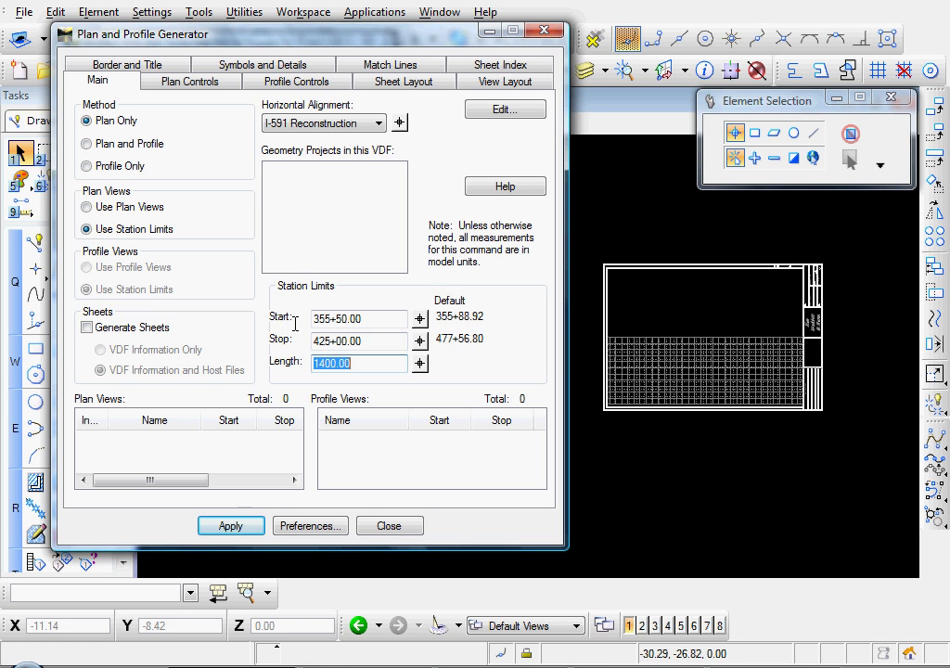
left_click(379, 363)
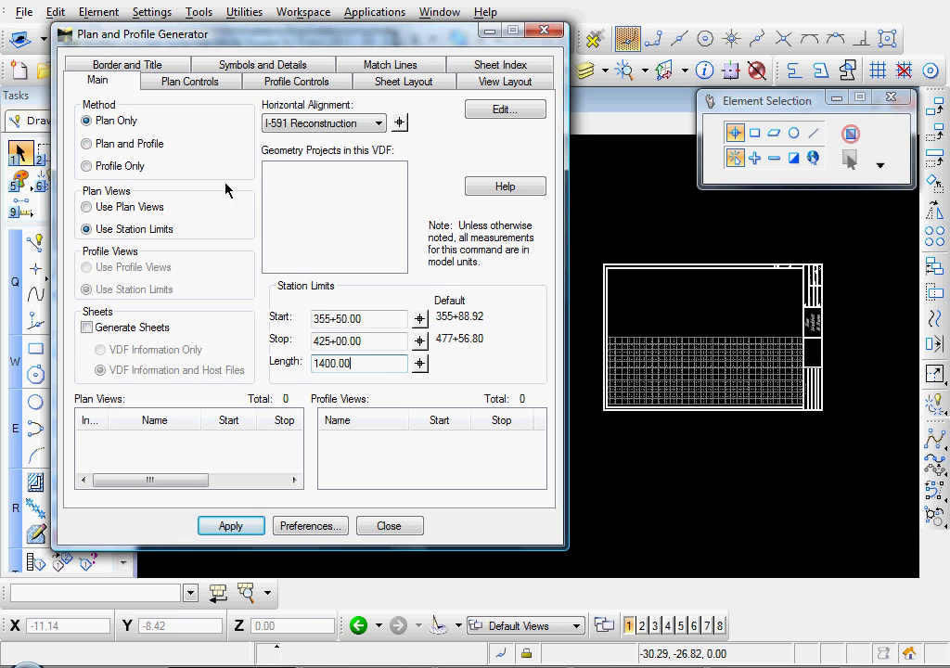
- Generate the plan views for that range and check all five in the Plan Views list
left_click(230, 527)
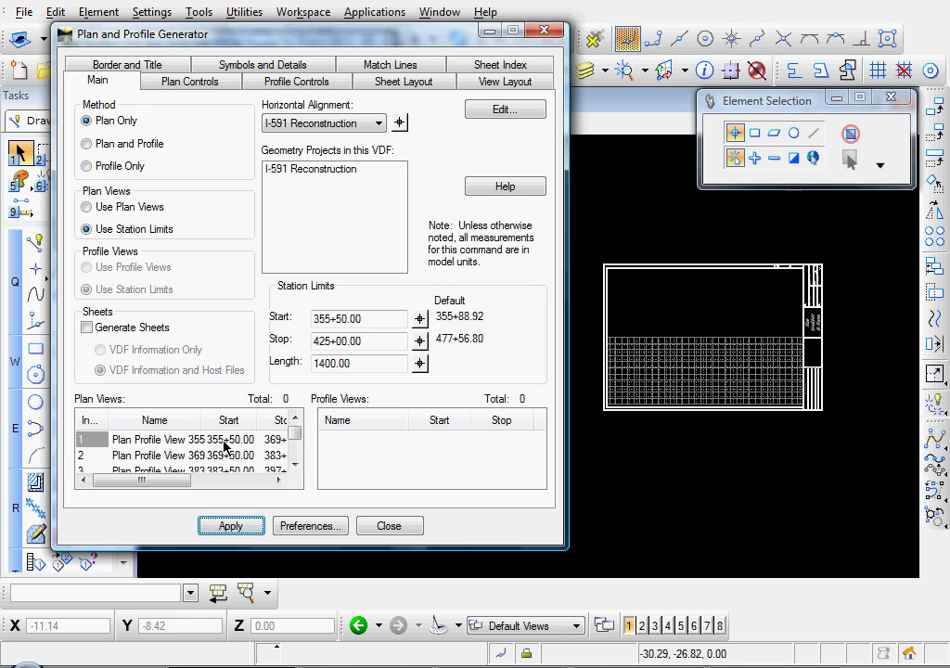
left_click(295, 464)
left_click(295, 464)
left_click(295, 464)
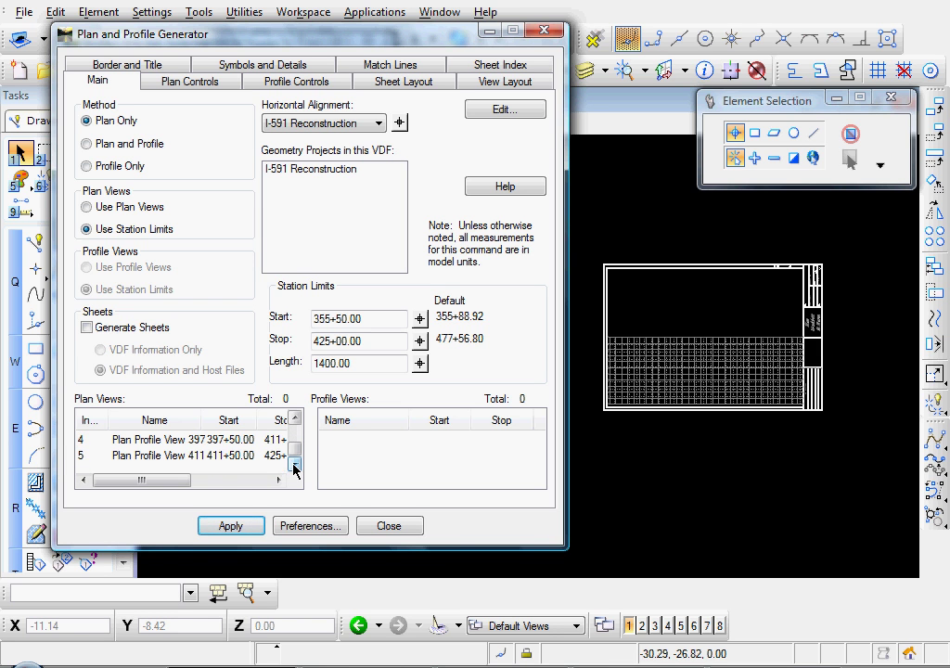
scroll(238, 460, "up", 3)
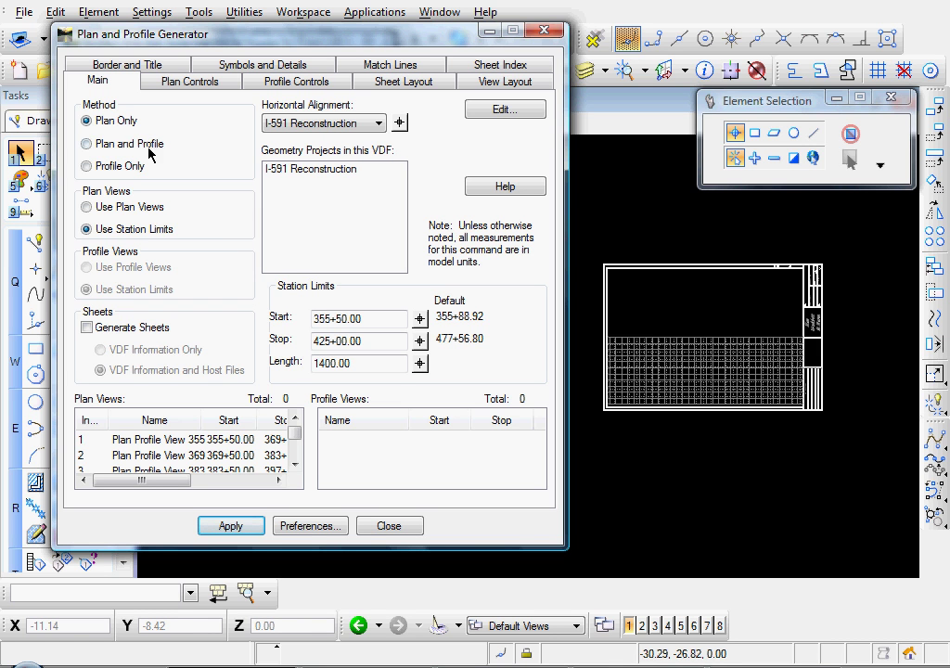
- Switch to Plan and Profile built from the existing plan views, with Generate Sheets back on
left_click(87, 145)
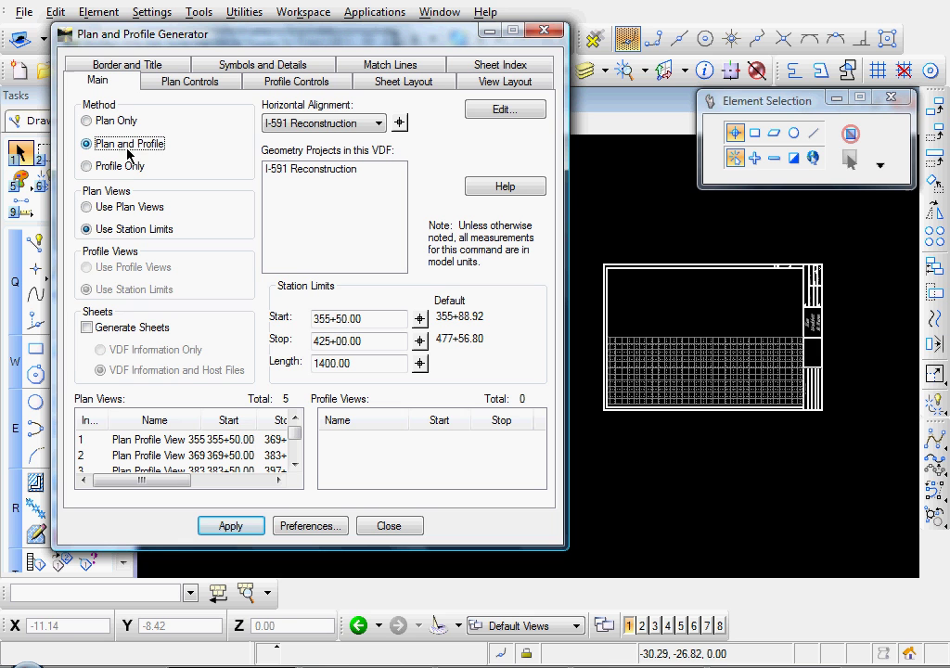
left_click(86, 208)
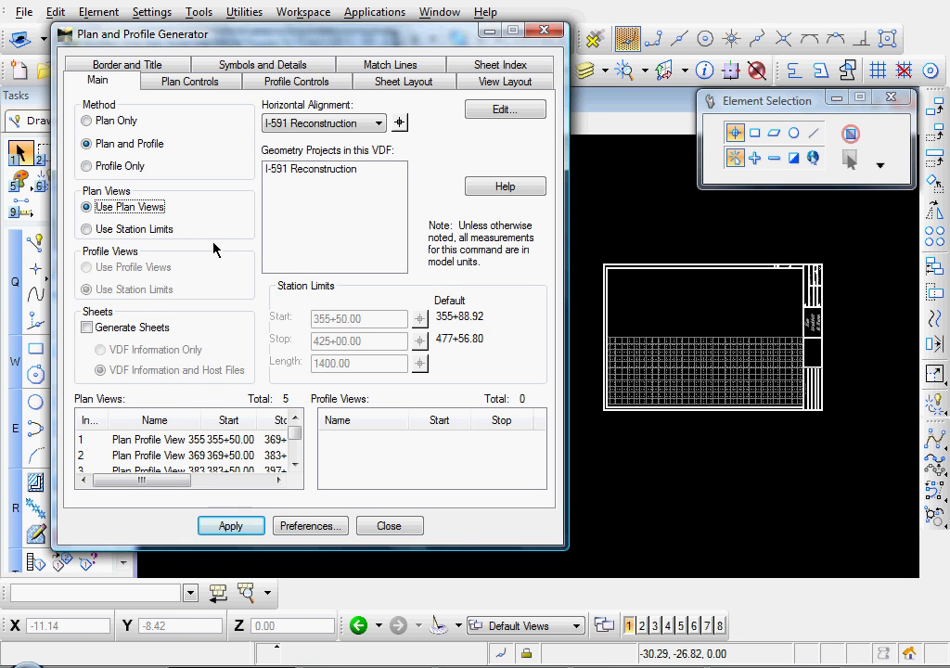
left_click(88, 331)
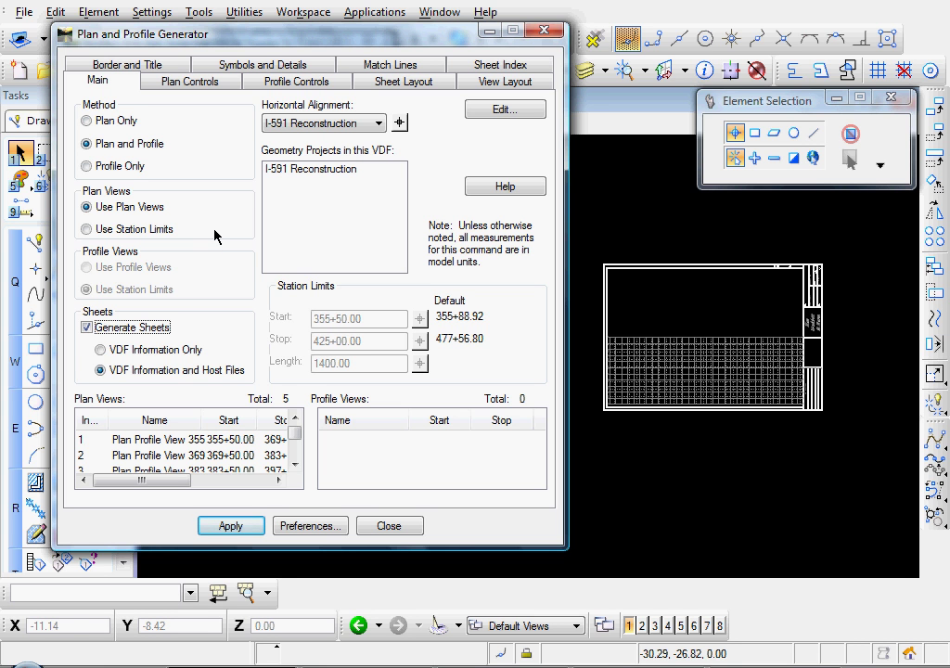
- Turn on the InRoads station lock, then restore the Plan and Profile Generator dialog
left_click(489, 31)
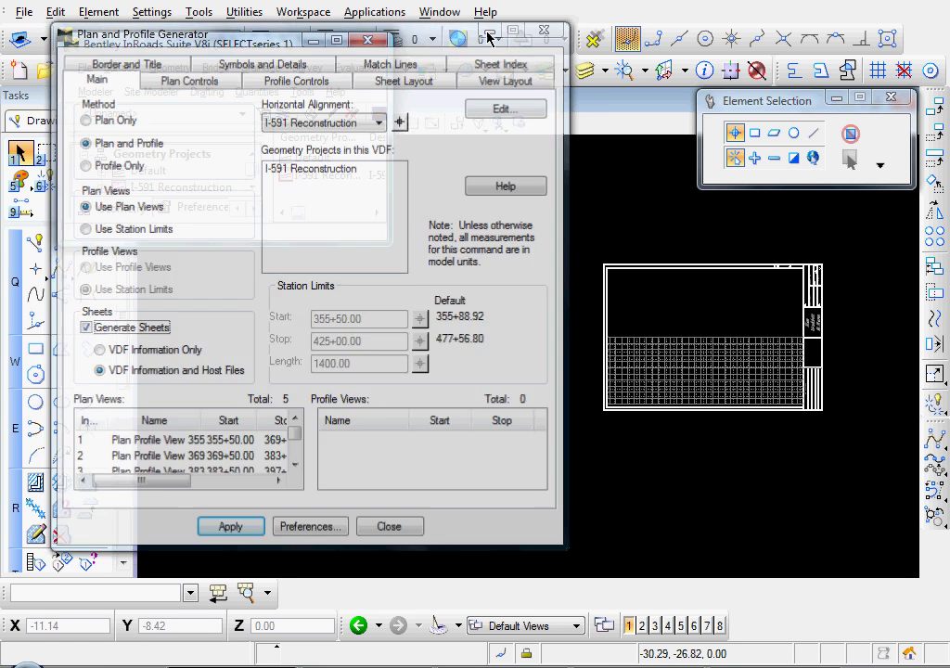
left_click(305, 93)
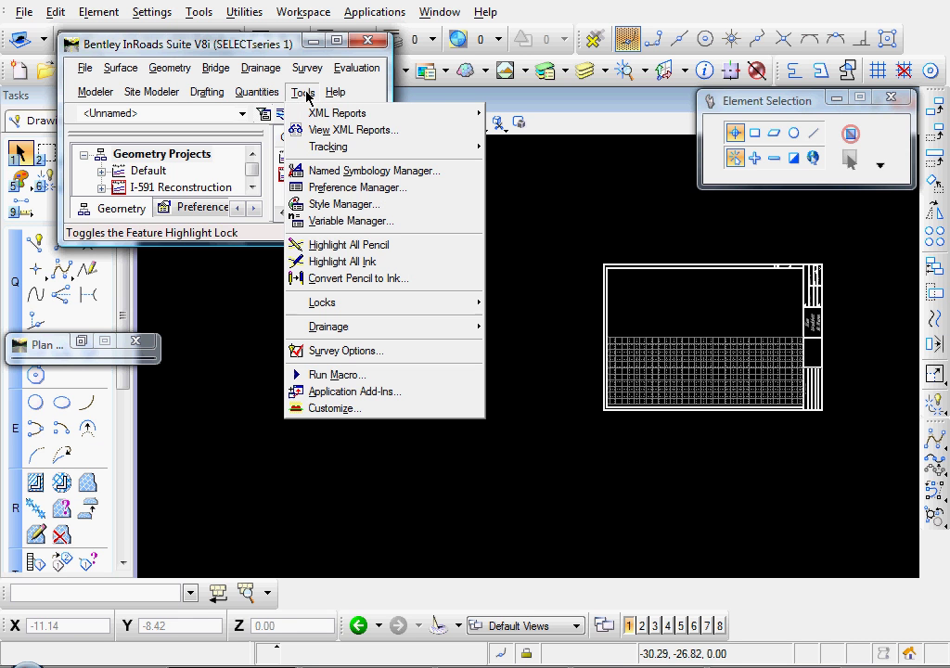
mouse_move(437, 305)
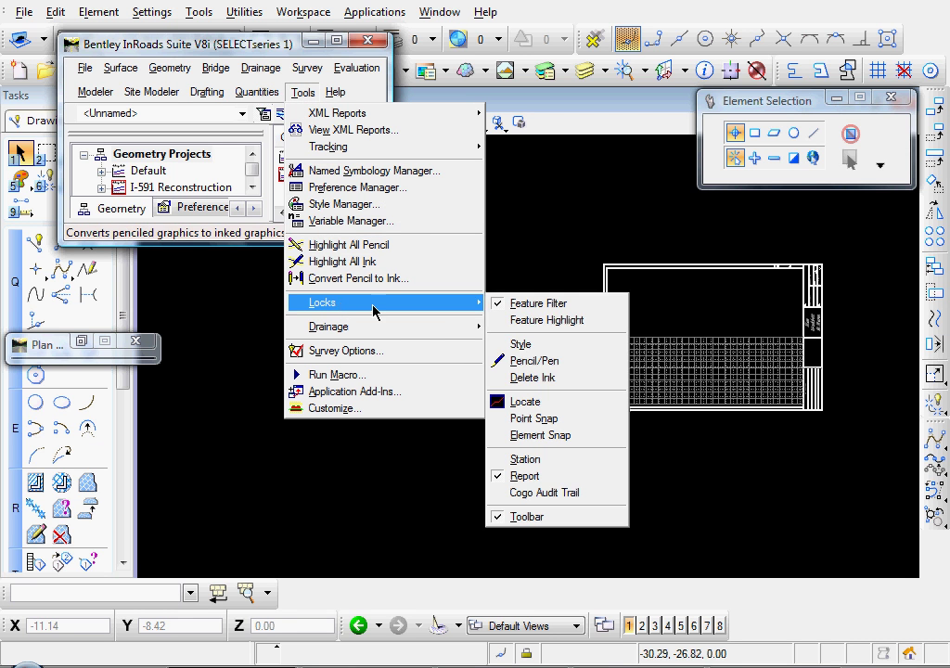
left_click(525, 461)
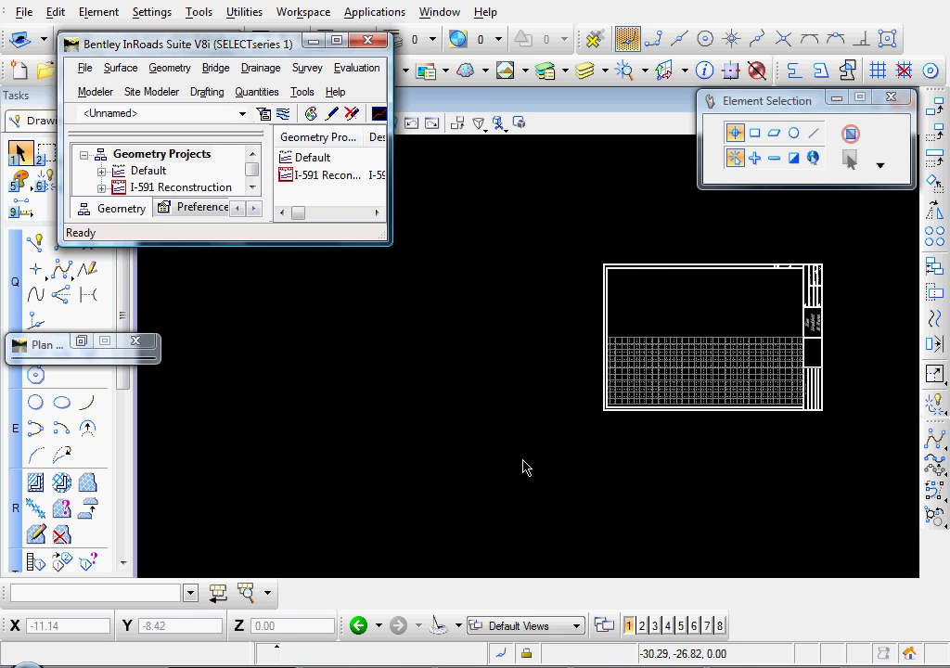
left_click(82, 342)
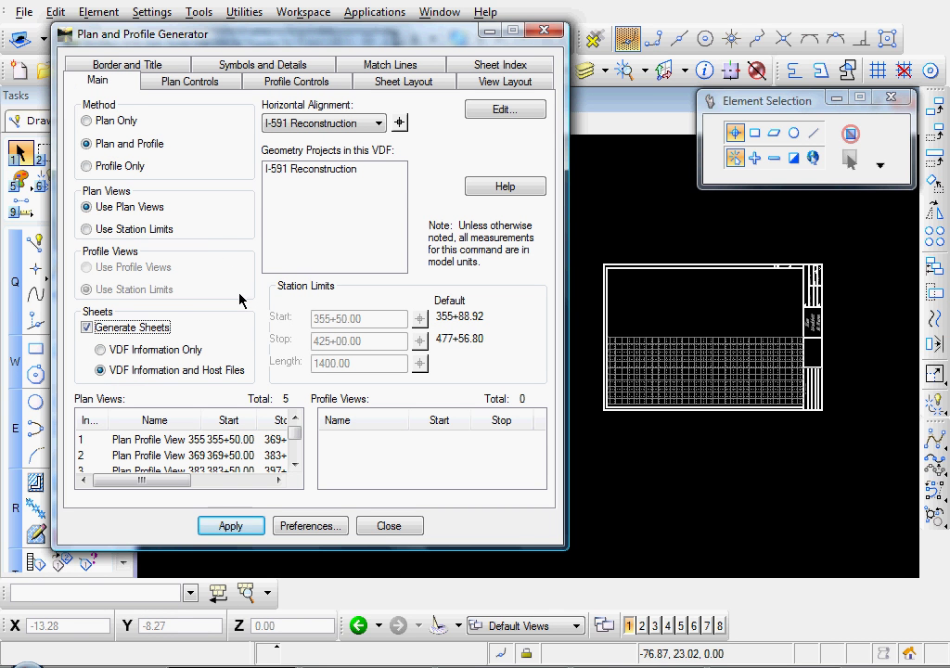
- Return to the previous model and save the settings as the loaded preference 'PlanProfile - 50 Scale'
left_click(359, 625)
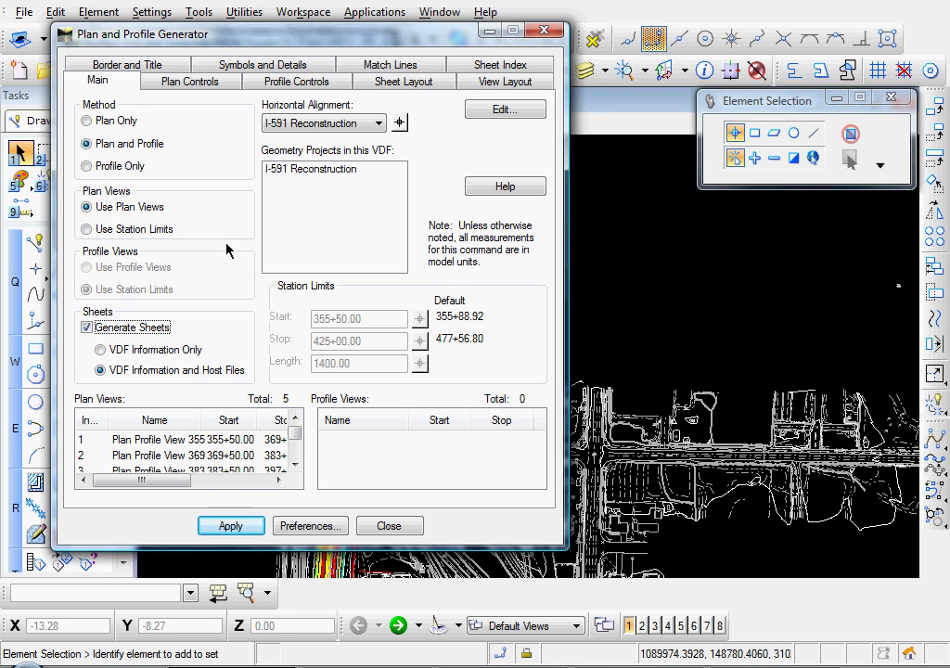
left_click(312, 526)
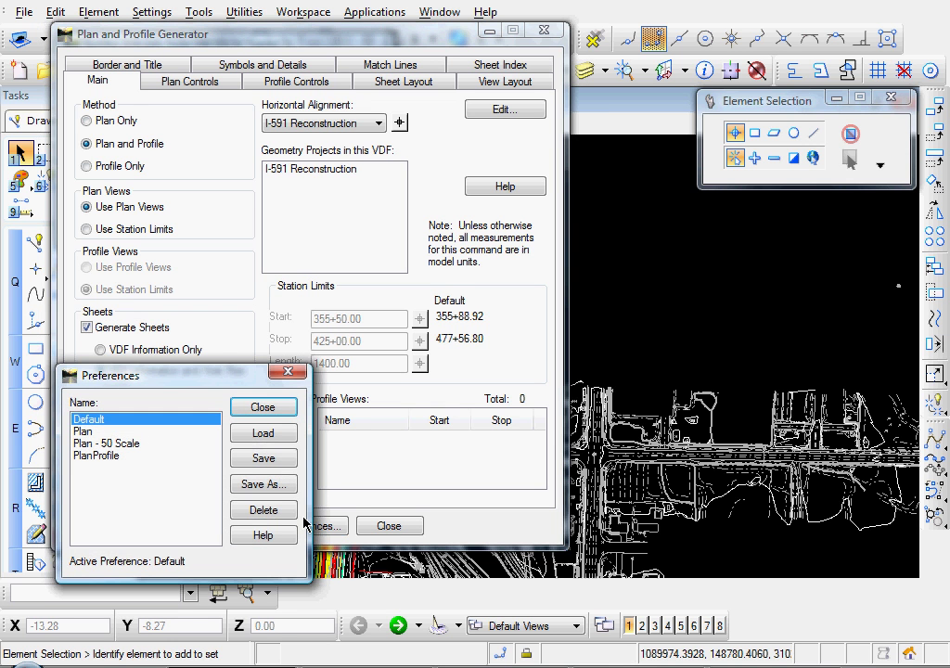
left_click(264, 486)
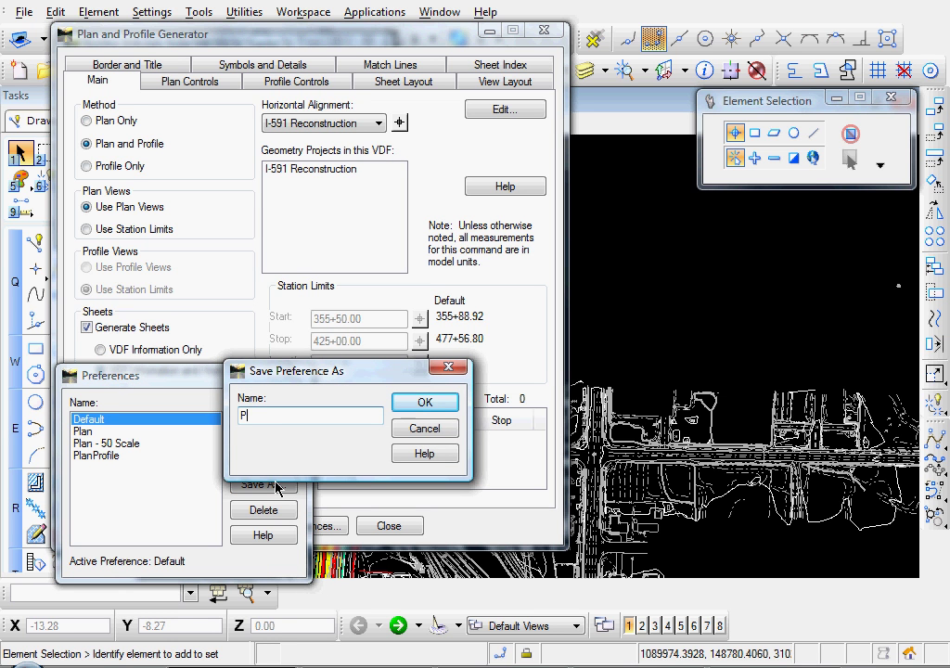
type("PlanProfile - 50 Scale")
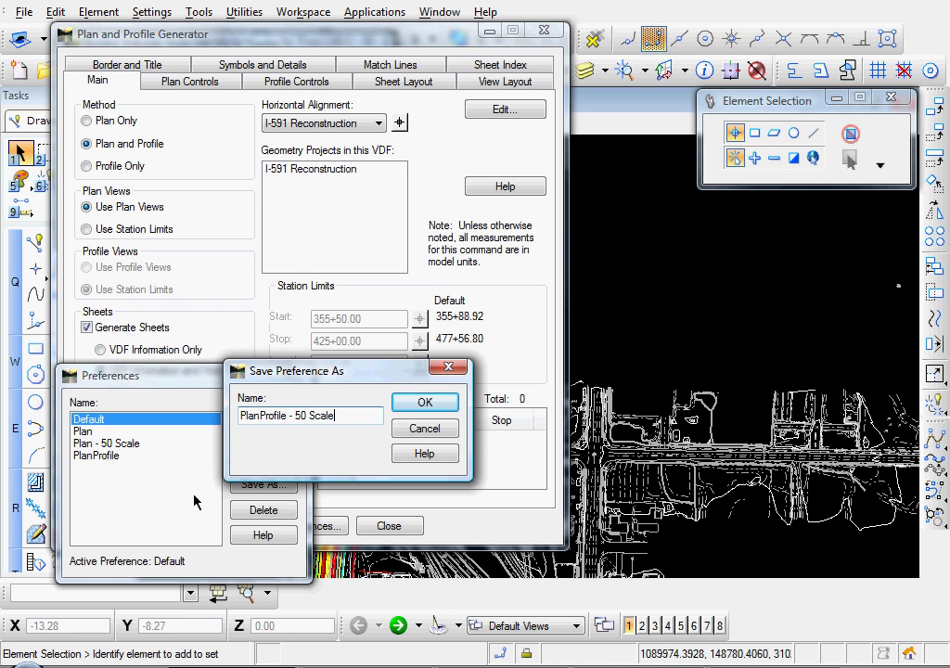
left_click(420, 410)
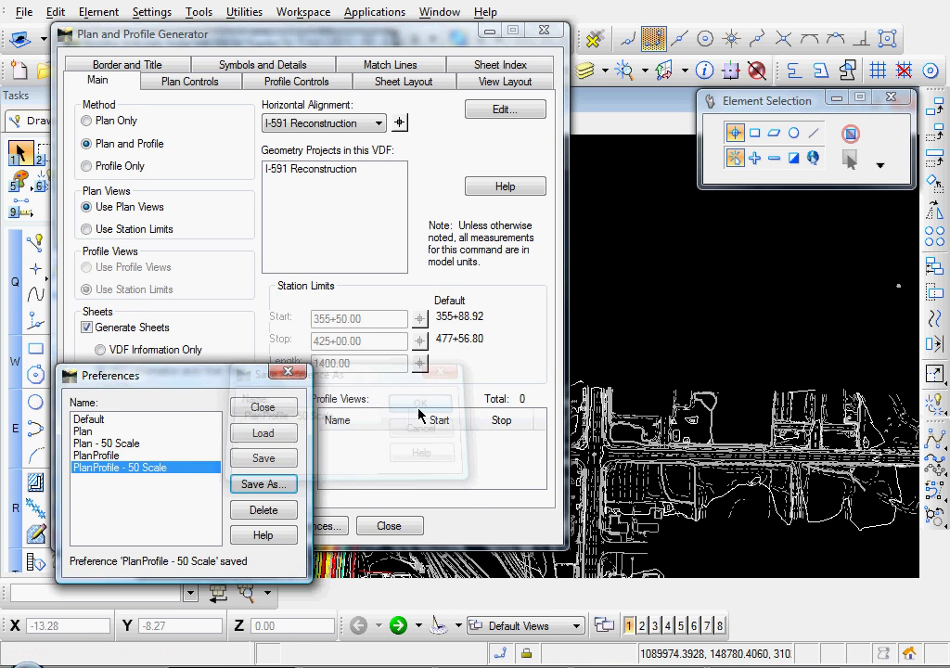
left_click(263, 432)
left_click(264, 409)
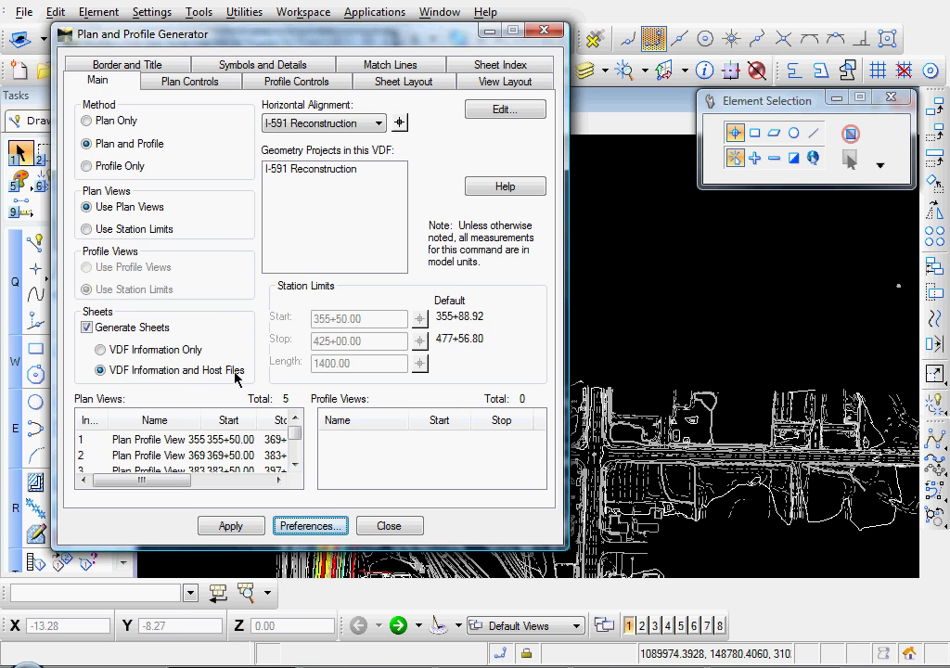
- Generate the plan and profile sheets and pan across the alignment as they draw
left_click(229, 527)
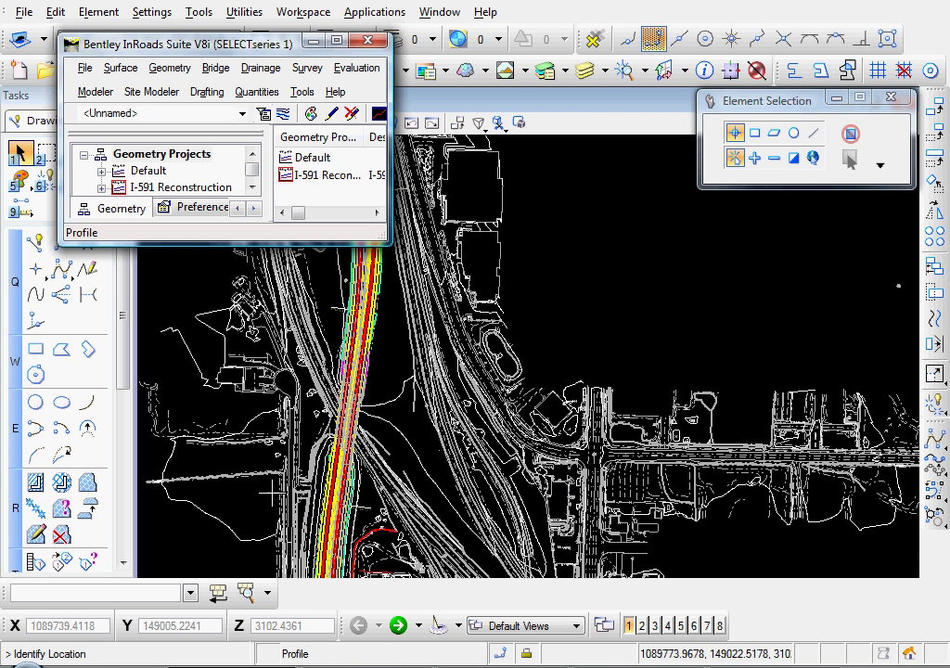
mouse_move(841, 353)
middle_mouse_down()
mouse_move(815, 365)
mouse_move(637, 343)
mouse_move(338, 347)
middle_mouse_up()
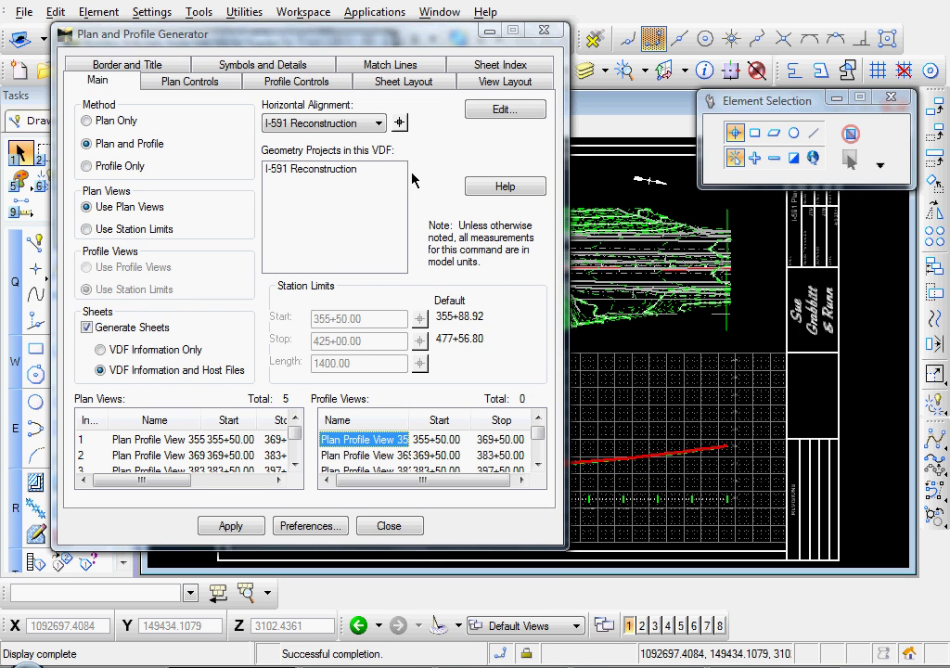
- Show sheet 1, PlanProfile1, from the Sheet Index
left_click(502, 66)
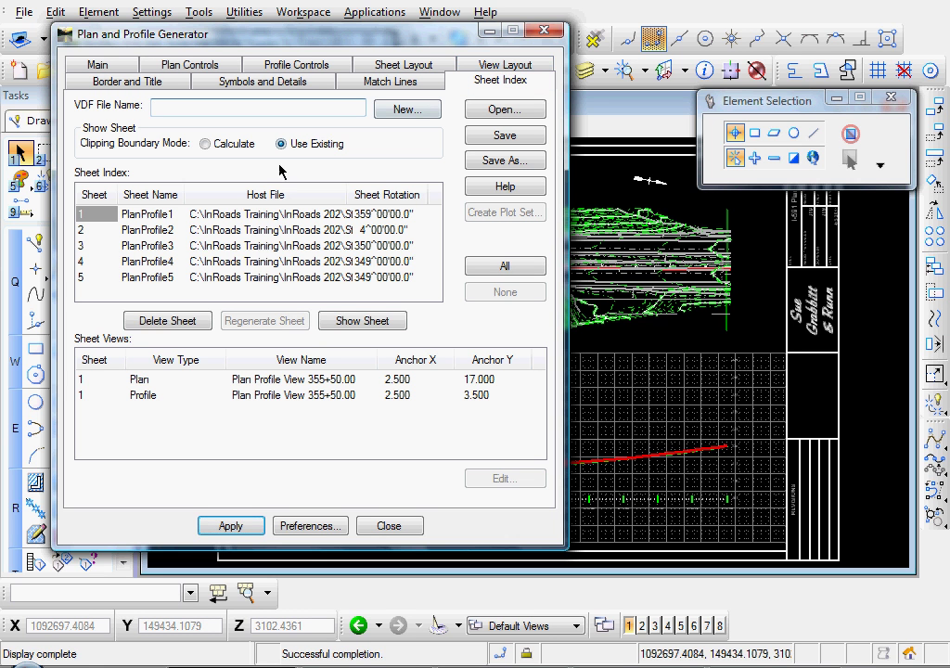
left_click(97, 216)
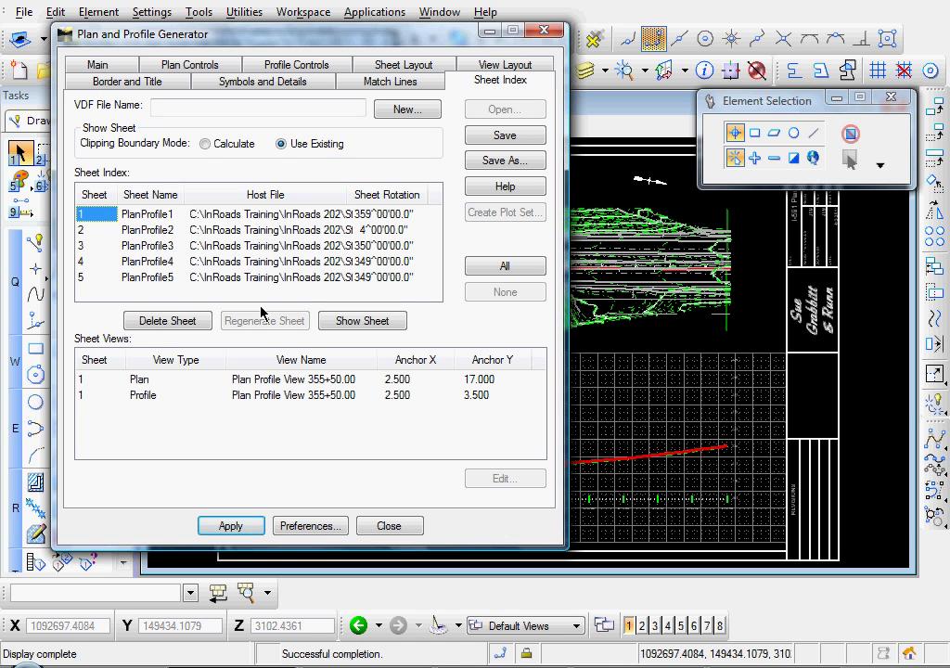
left_click(343, 321)
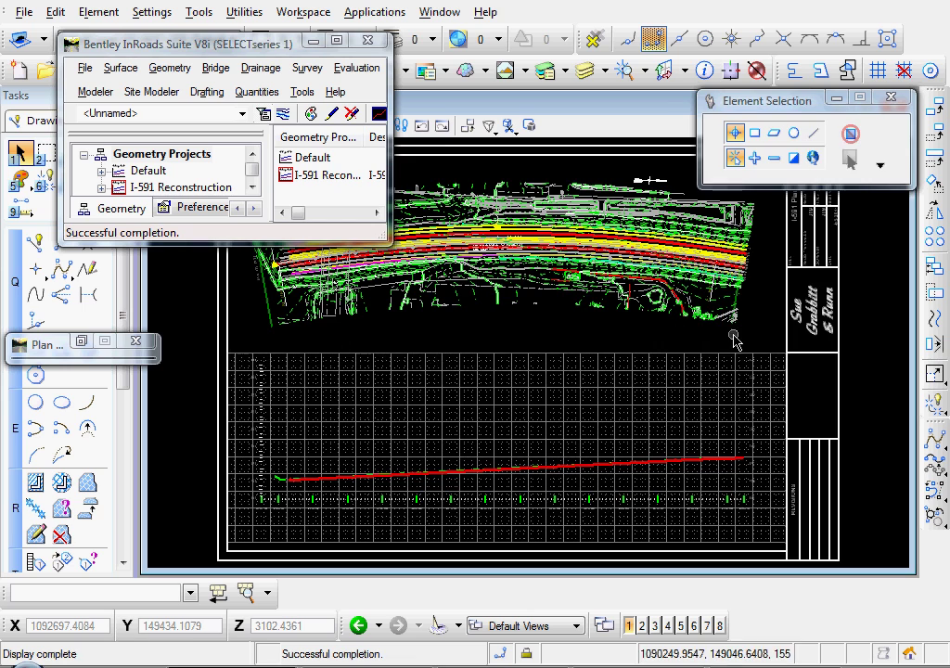
key("ctrl+shift+p")
scroll(594, 375, "up", 4)
right_click(515, 329)
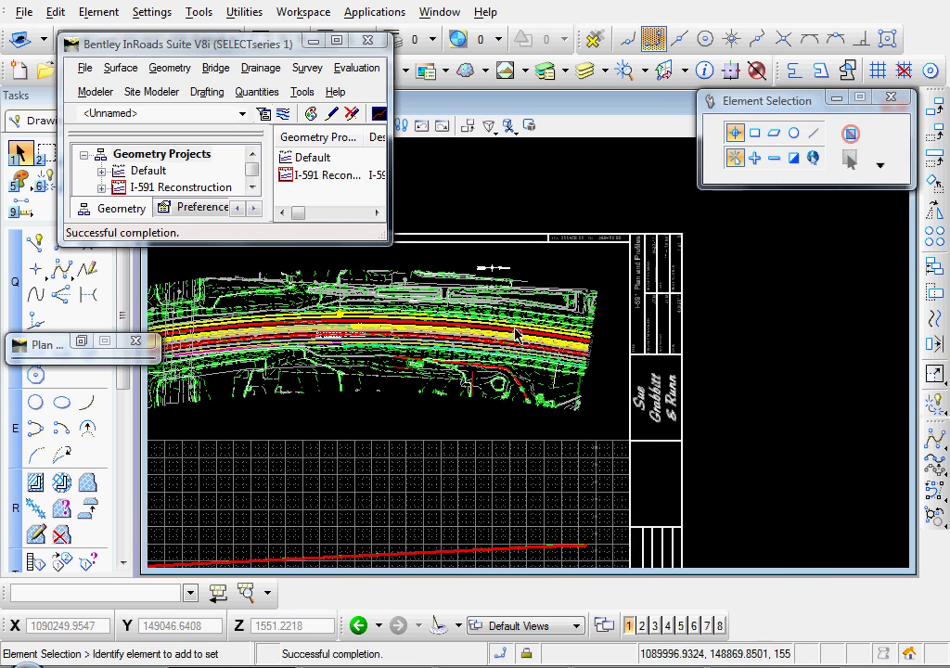
scroll(501, 297, "up", 2)
middle_click_drag(498, 286, 429, 313)
scroll(612, 276, "up", 2)
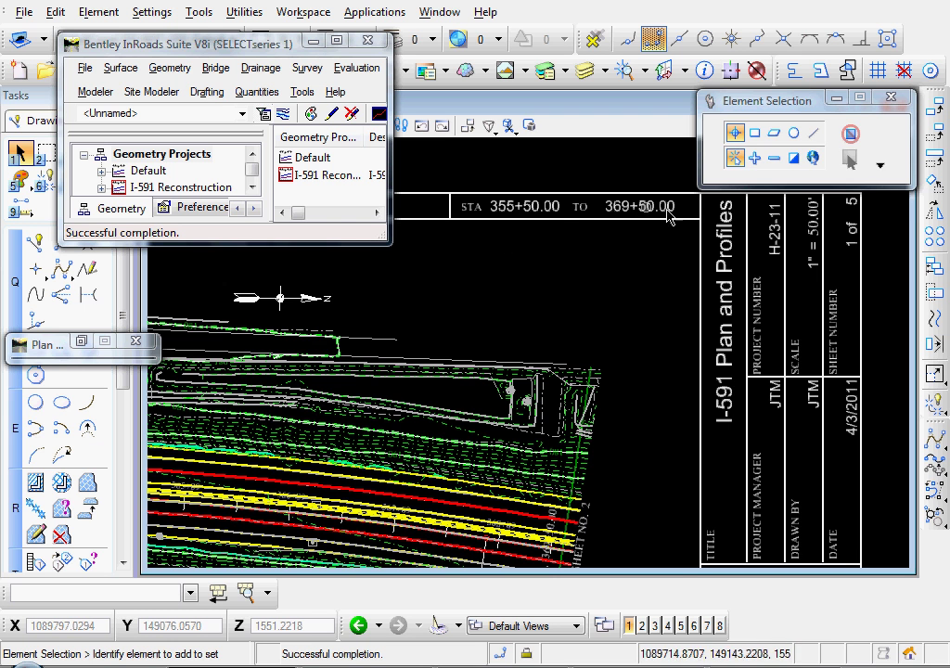
middle_click_drag(545, 269, 475, 283)
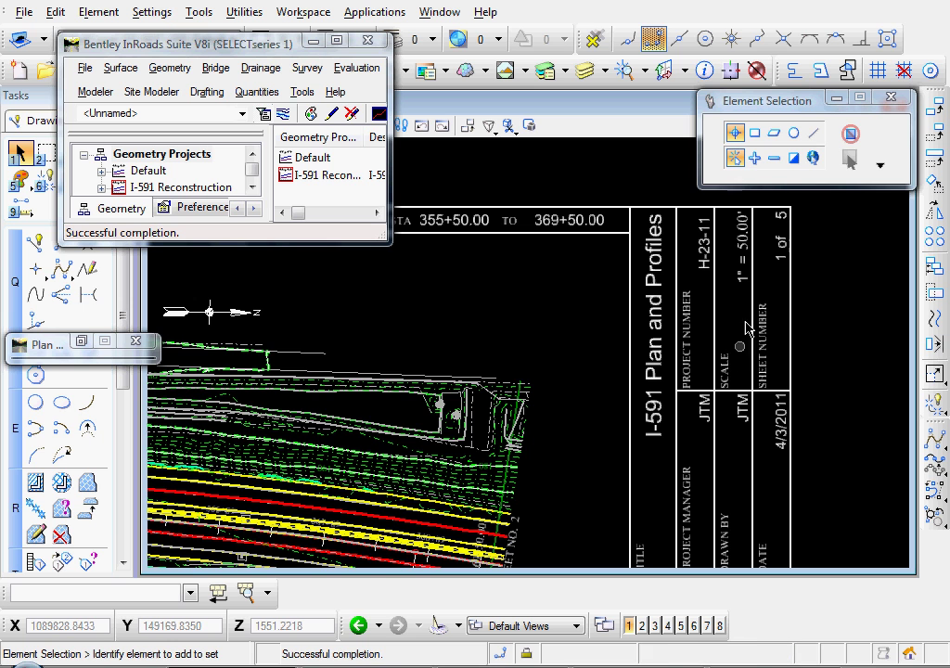
scroll(571, 448, "down", 2)
middle_click_drag(571, 448, 508, 414)
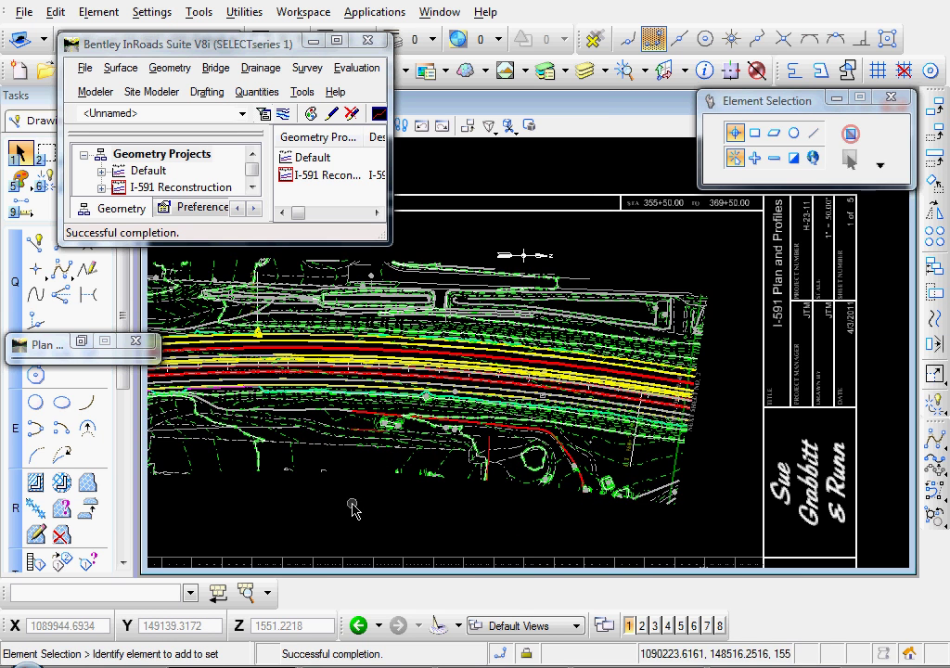
scroll(353, 508, "down", 2)
mouse_move(367, 505)
middle_mouse_down()
mouse_move(462, 371)
mouse_move(569, 357)
middle_mouse_up()
middle_click_drag(483, 365, 500, 366)
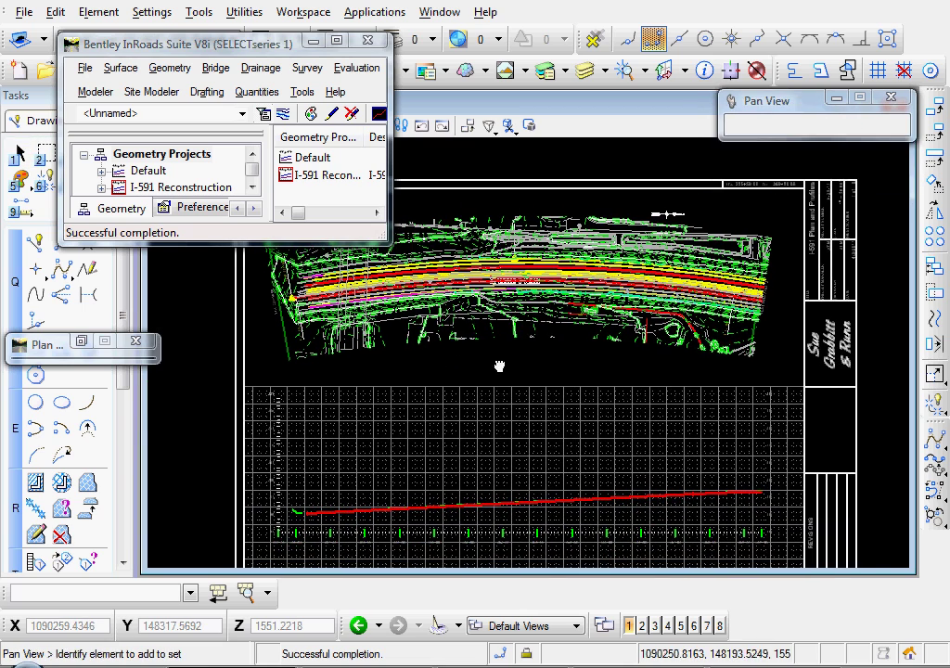
- Show sheet 2, PlanProfile2, from the Sheet Index
left_click(82, 342)
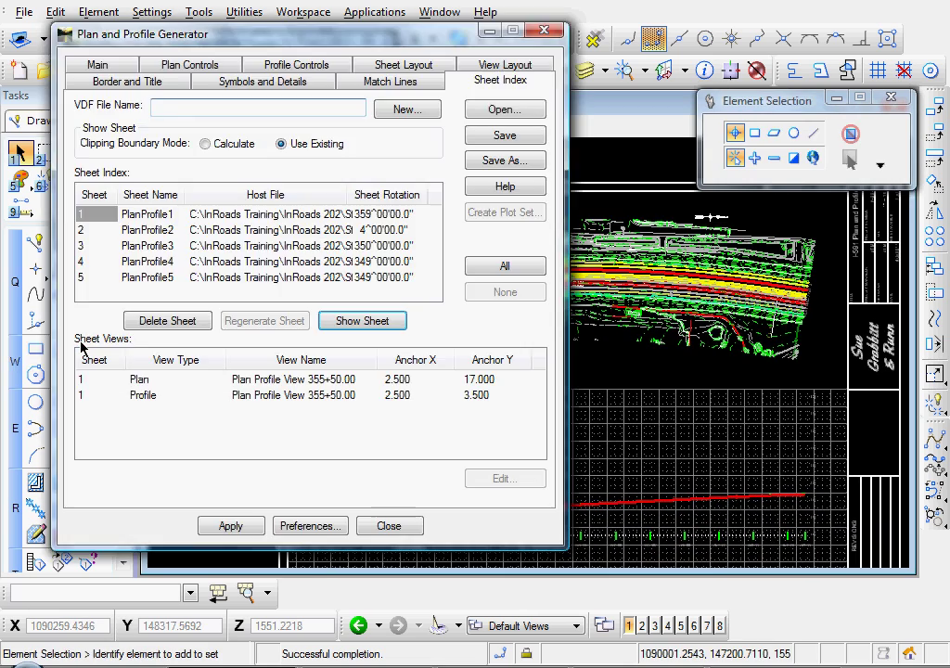
left_click(84, 230)
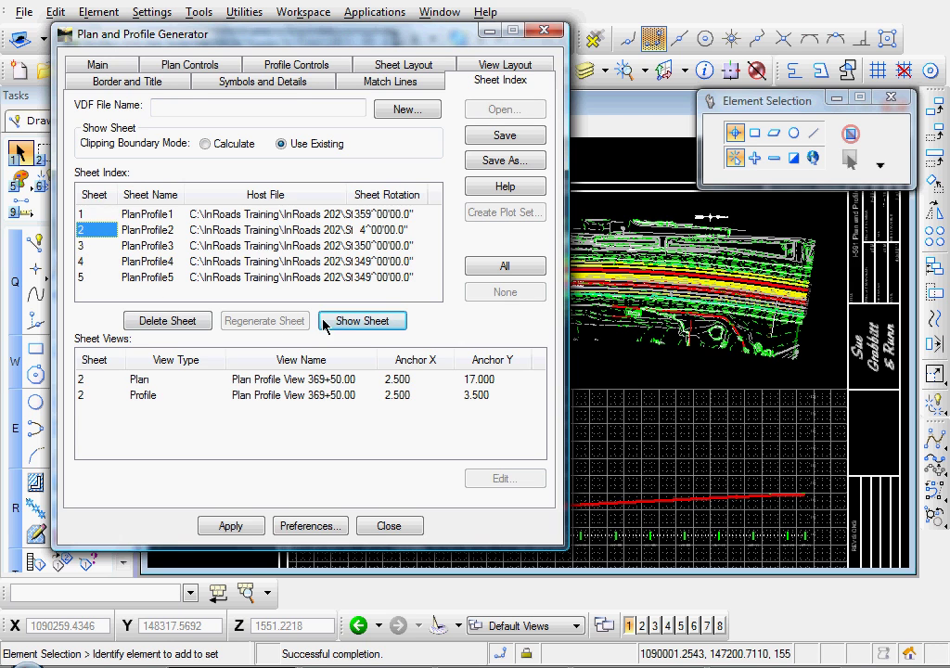
left_click(360, 321)
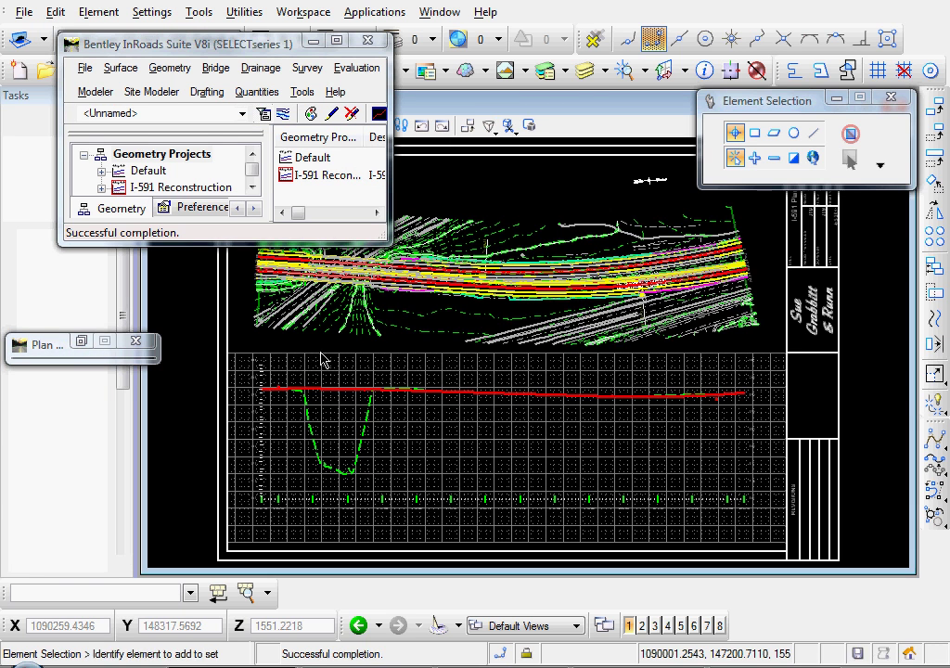
- Pan and zoom around sheet 2 to review its roadway plan, match line and profile
middle_click_drag(548, 315, 448, 407)
scroll(706, 297, "up", 5)
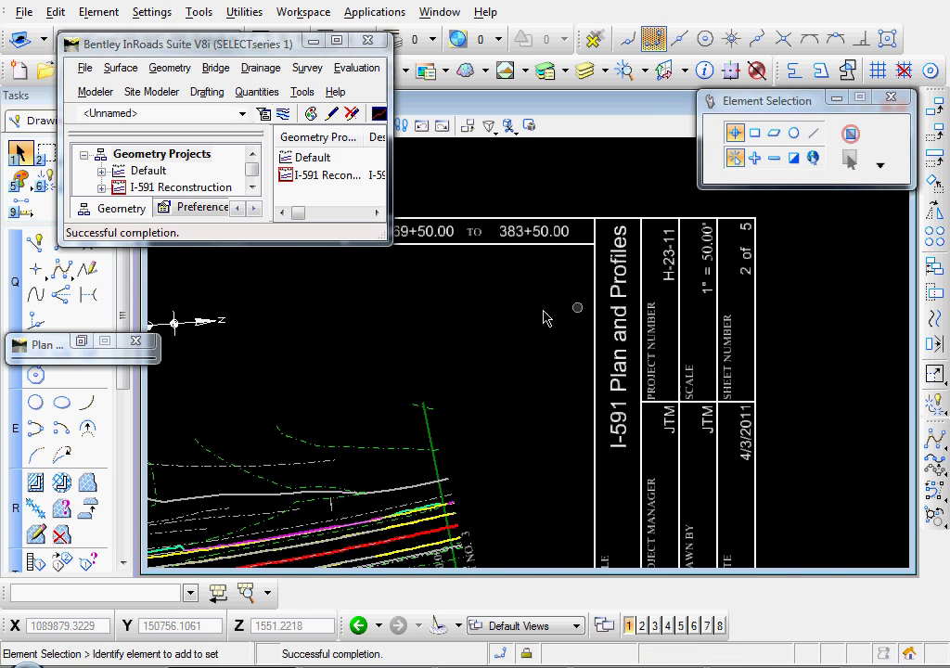
mouse_move(493, 277)
middle_mouse_down()
mouse_move(516, 309)
mouse_move(562, 262)
middle_mouse_up()
mouse_move(584, 415)
middle_mouse_down()
mouse_move(577, 431)
mouse_move(571, 302)
middle_mouse_up()
scroll(567, 418, "up", 3)
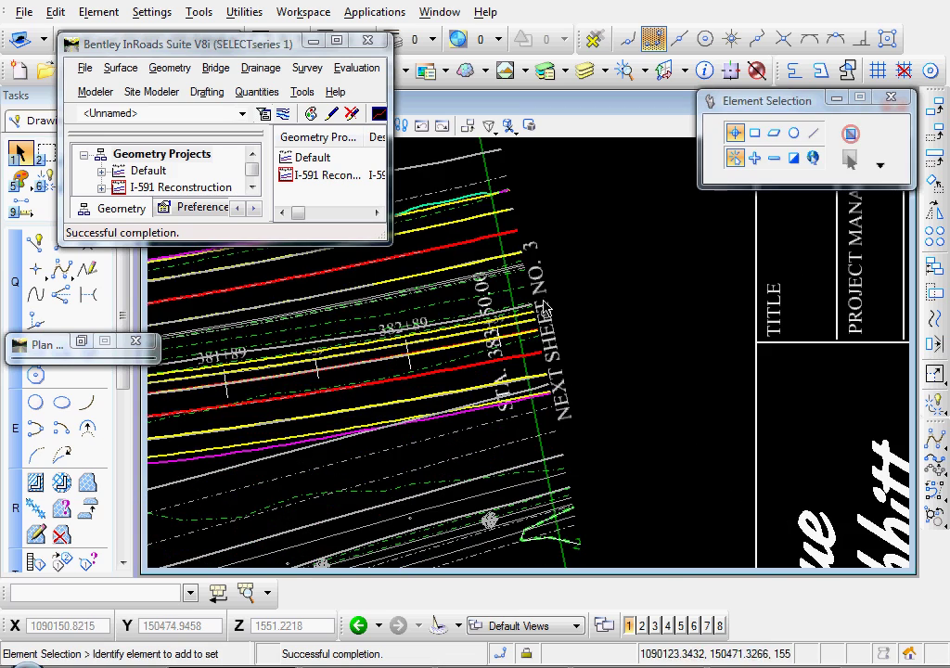
scroll(427, 390, "down", 5)
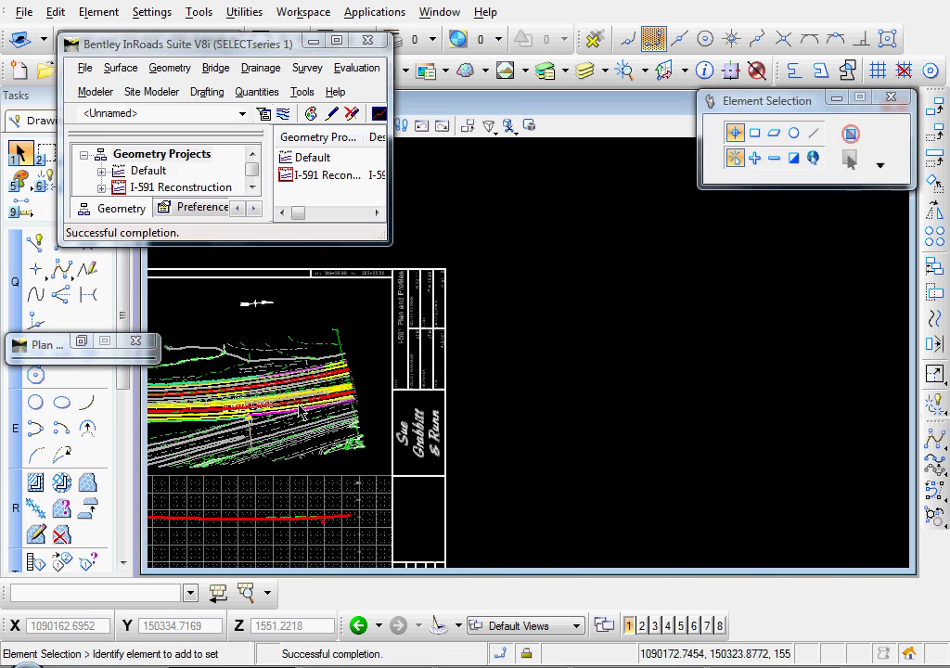
middle_click_drag(413, 371, 428, 391)
scroll(427, 391, "up", 3)
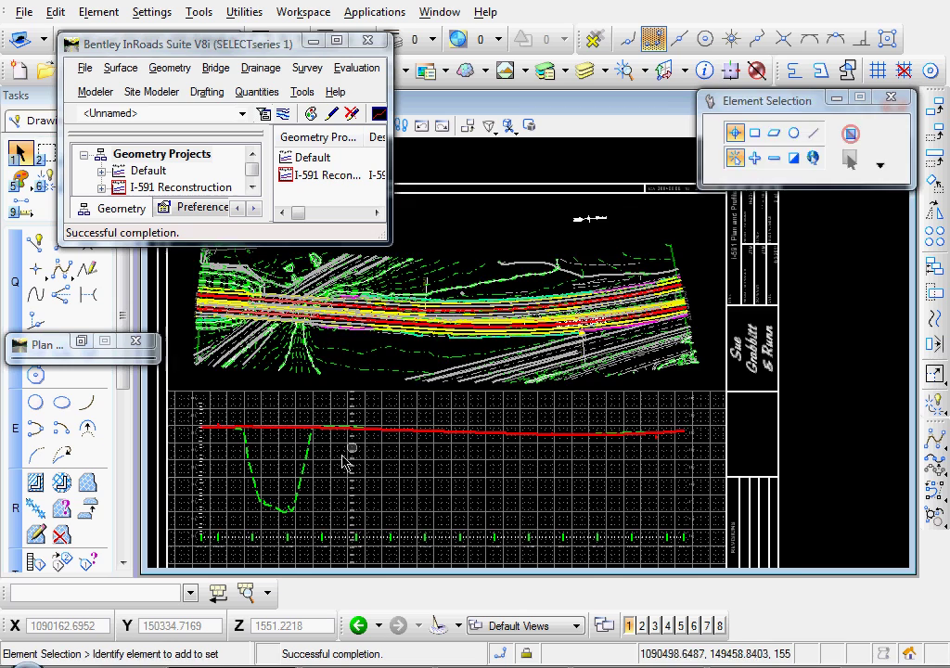
middle_click_drag(445, 452, 462, 436)
scroll(390, 433, "up", 3)
middle_click_drag(389, 432, 482, 371)
scroll(482, 373, "down", 2)
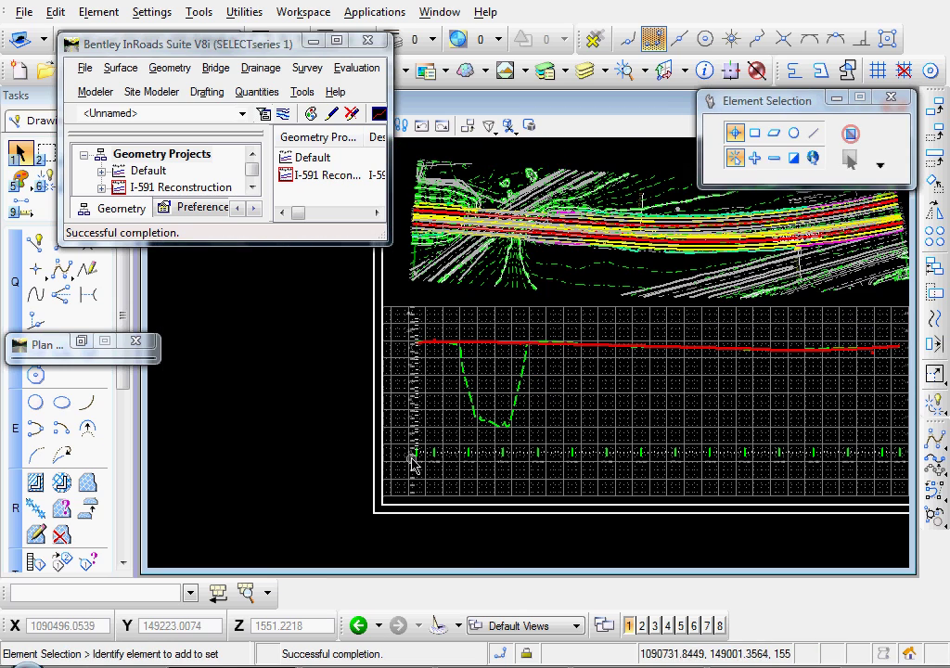
scroll(415, 461, "up", 3)
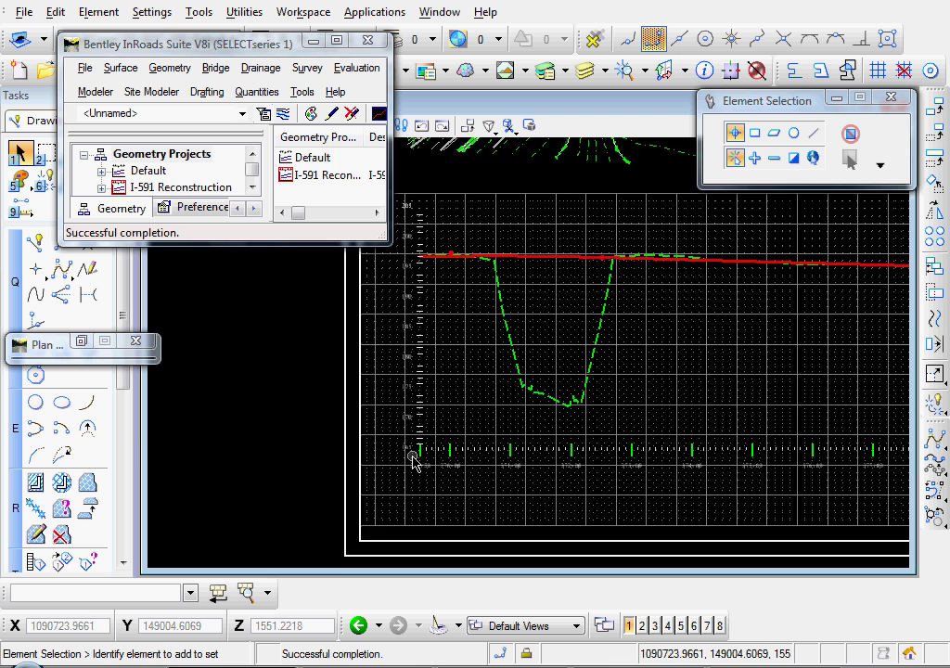
scroll(416, 459, "down", 3)
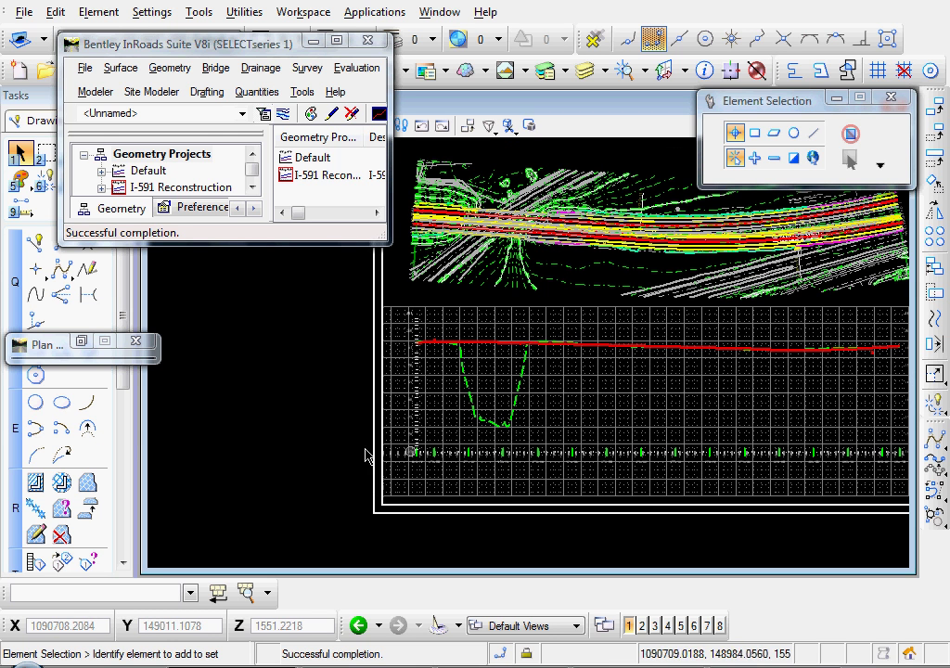
- Show sheet 5, PlanProfile5, from the Sheet Index
left_click(82, 344)
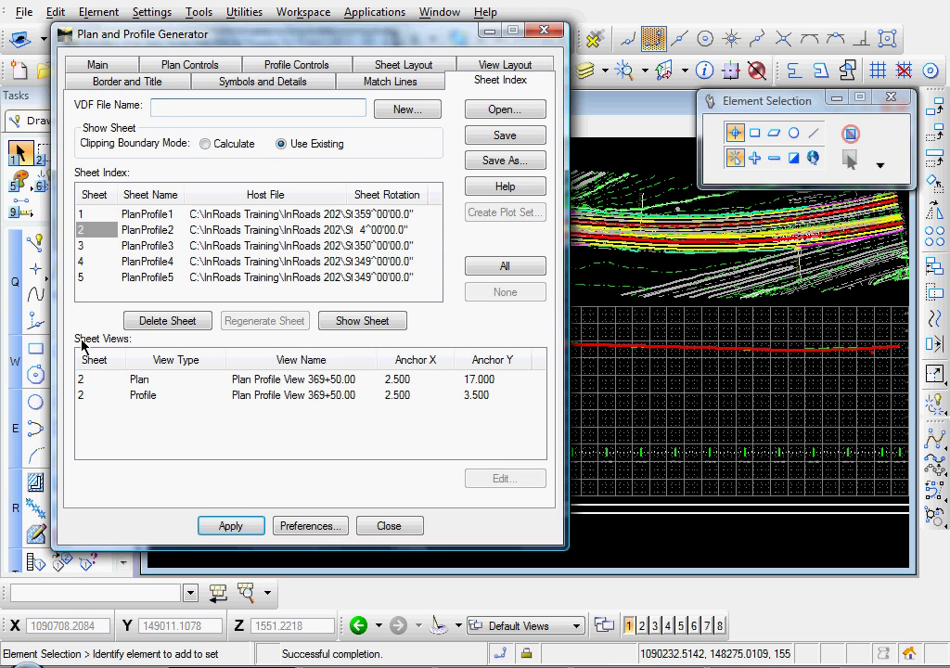
left_click(83, 279)
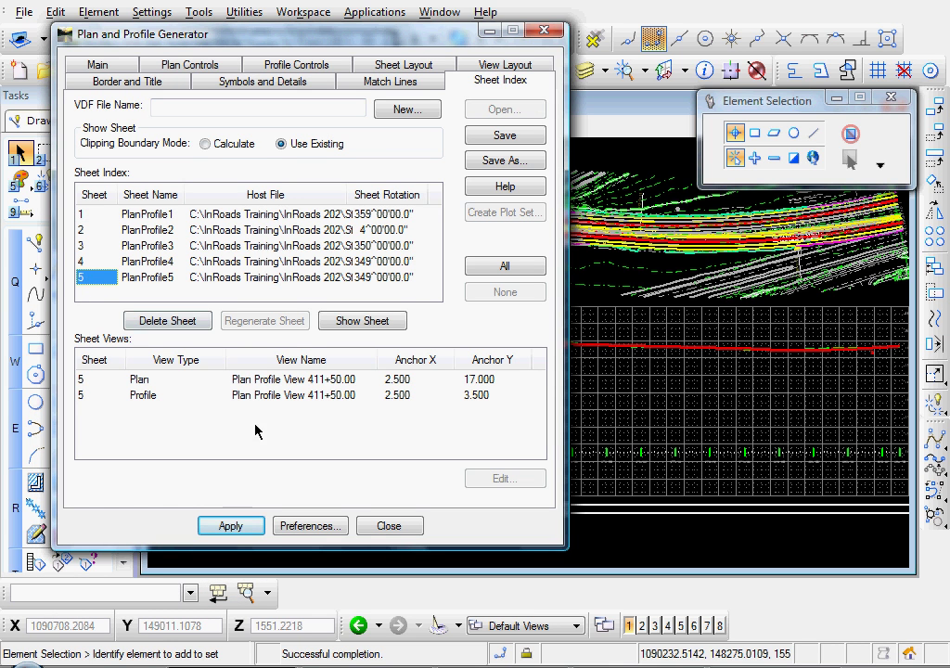
left_click(363, 321)
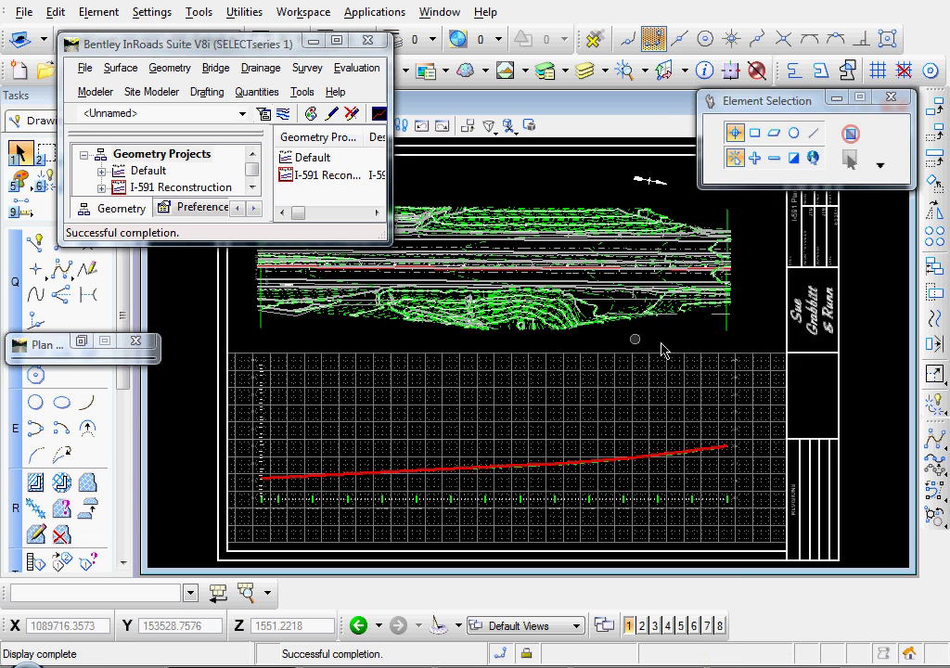
- Pan and zoom around sheet 5 to review it, then restore the generator dialog
left_click_drag(678, 333, 587, 362)
right_click(501, 269)
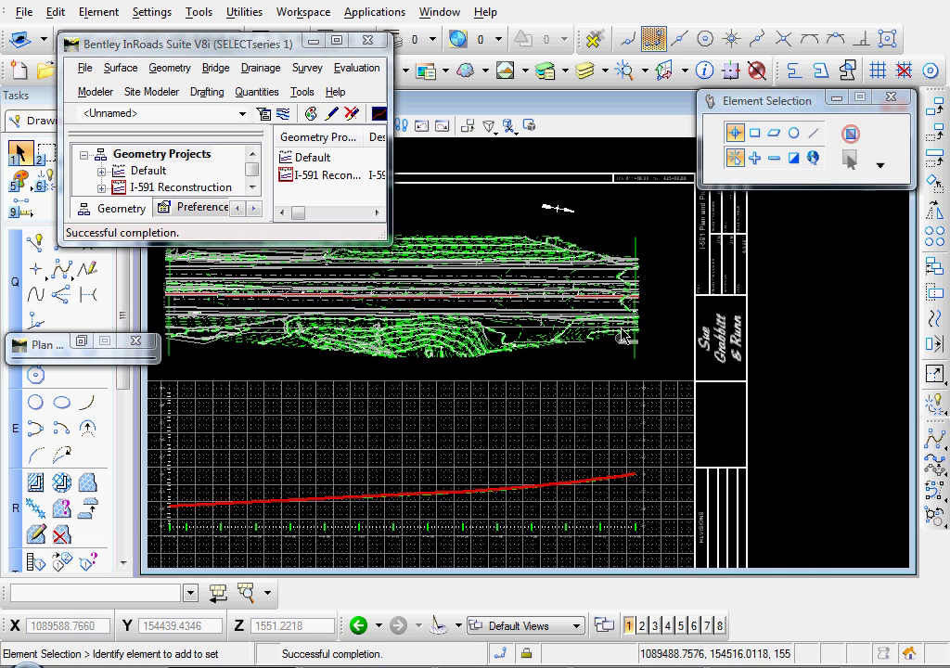
scroll(654, 288, "up", 2)
middle_click_drag(547, 214, 568, 231)
scroll(492, 425, "down", 2)
middle_click_drag(492, 425, 585, 335)
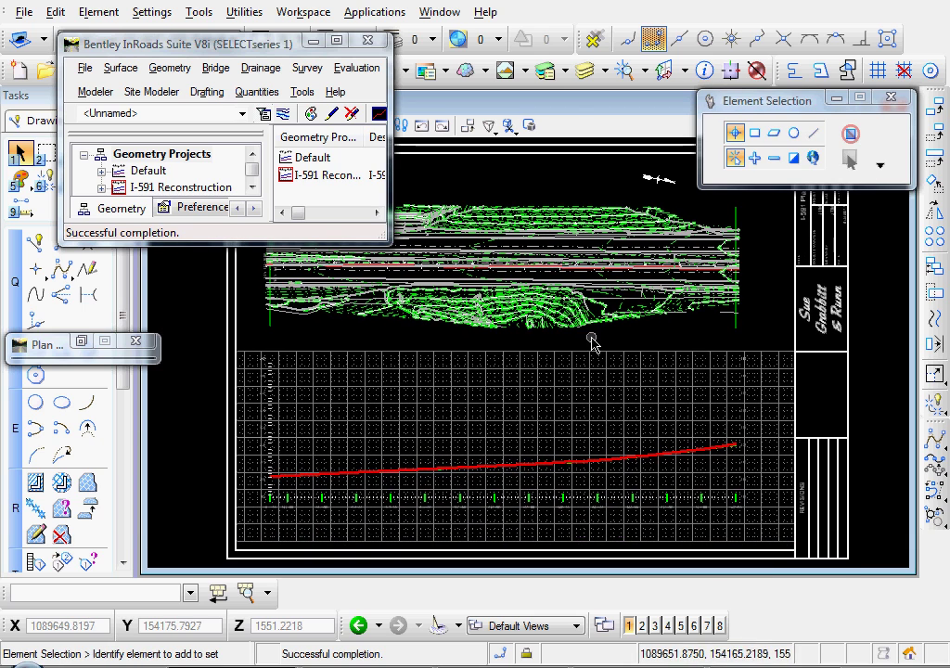
left_click(82, 341)
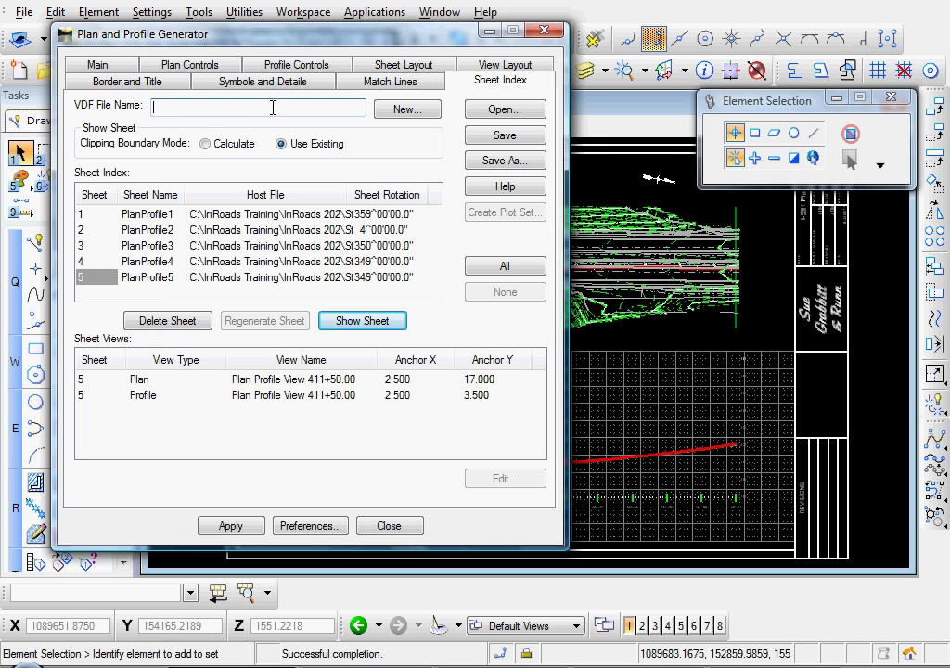
- Save the sheet view definitions as the VDF file 'I-591 Views'
left_click(501, 162)
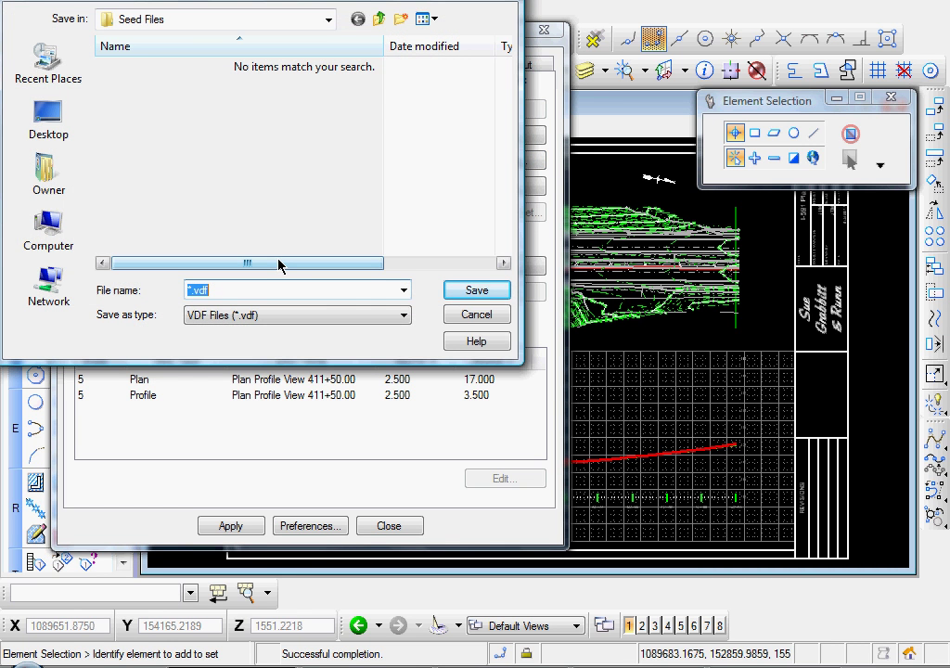
type("I-")
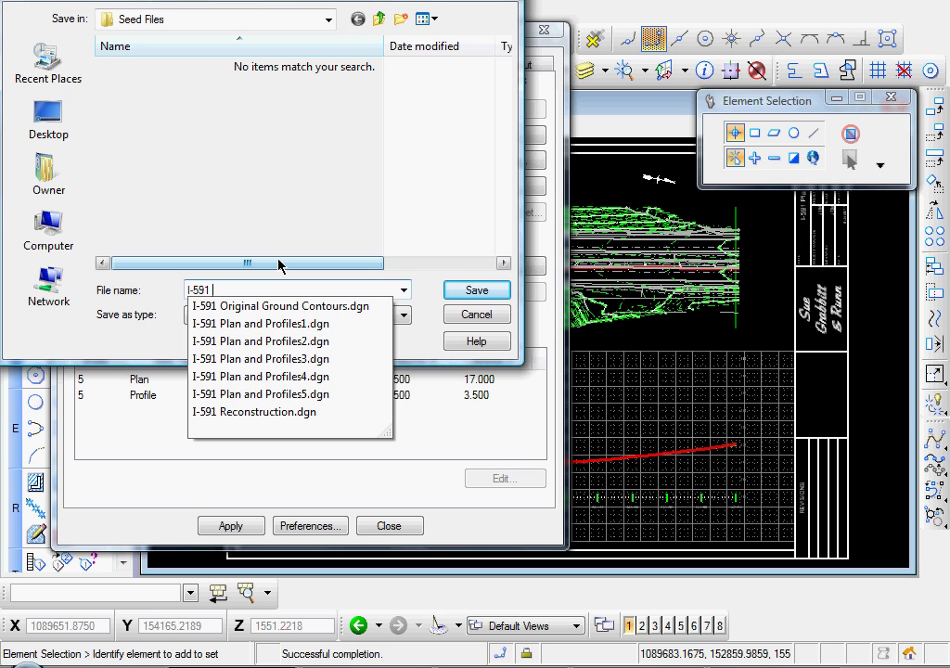
type("591 Views")
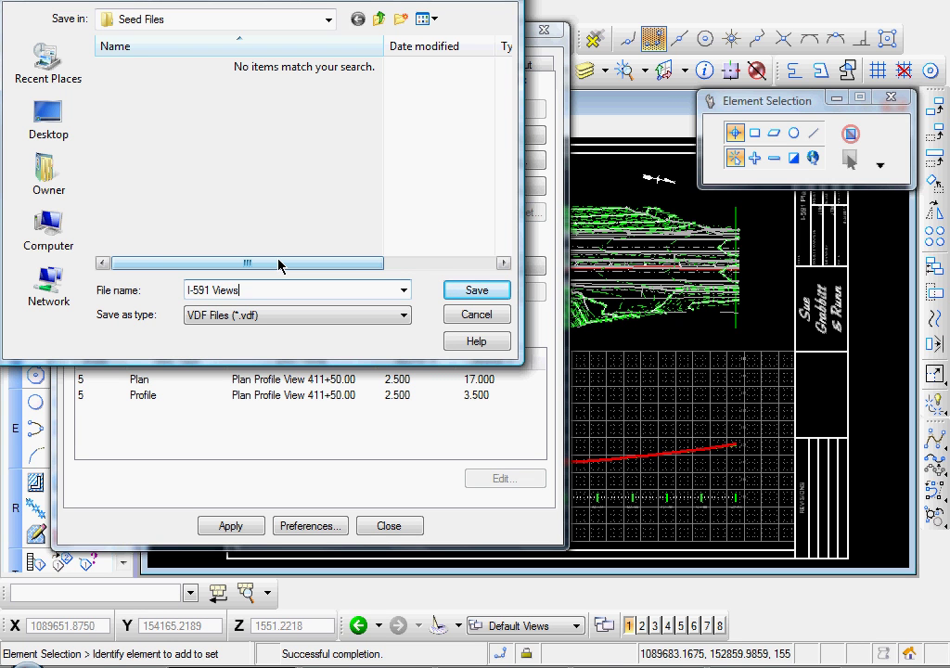
left_click(477, 291)
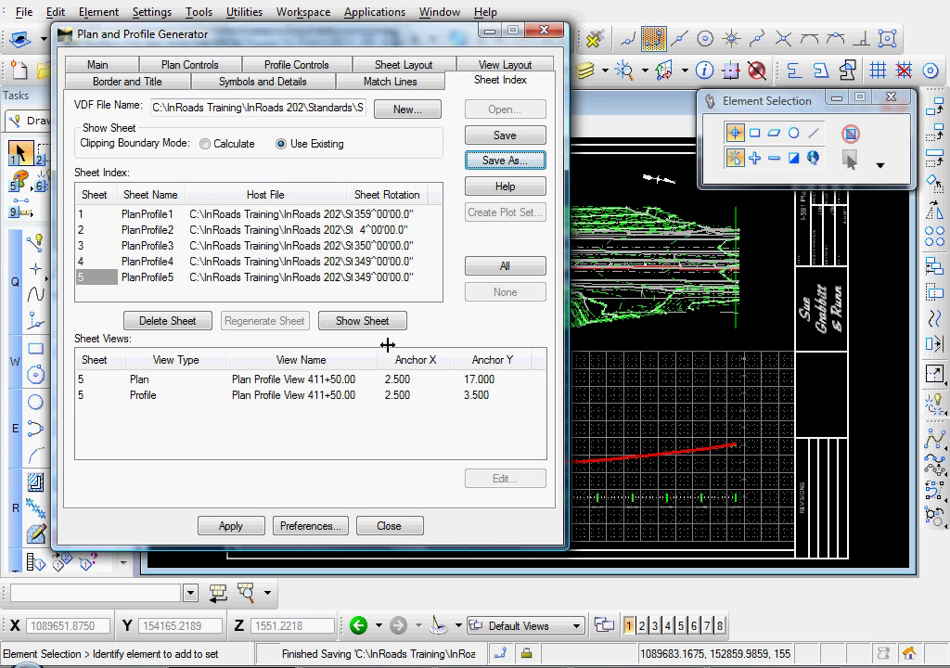
- Close the Plan and Profile Generator and shift sheet 5's plan and profile slightly left in view
left_click(545, 29)
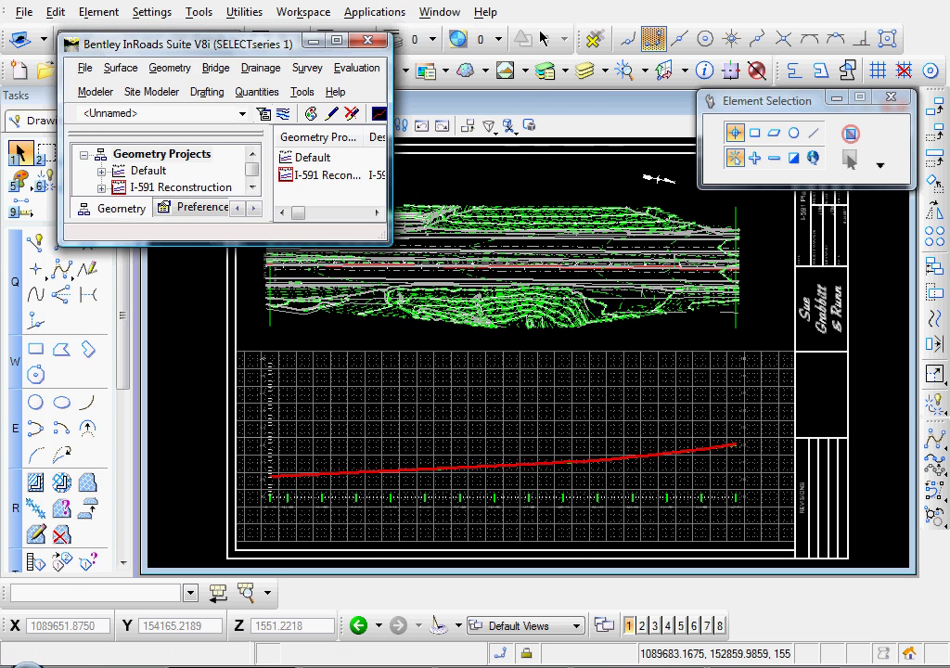
left_click_drag(663, 335, 641, 338)
right_click(641, 338)
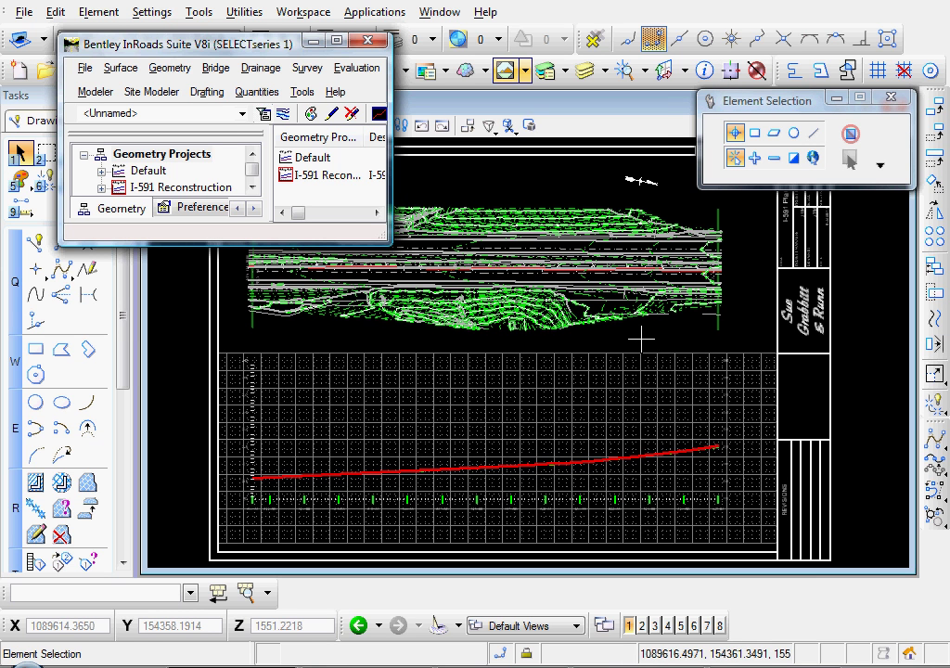